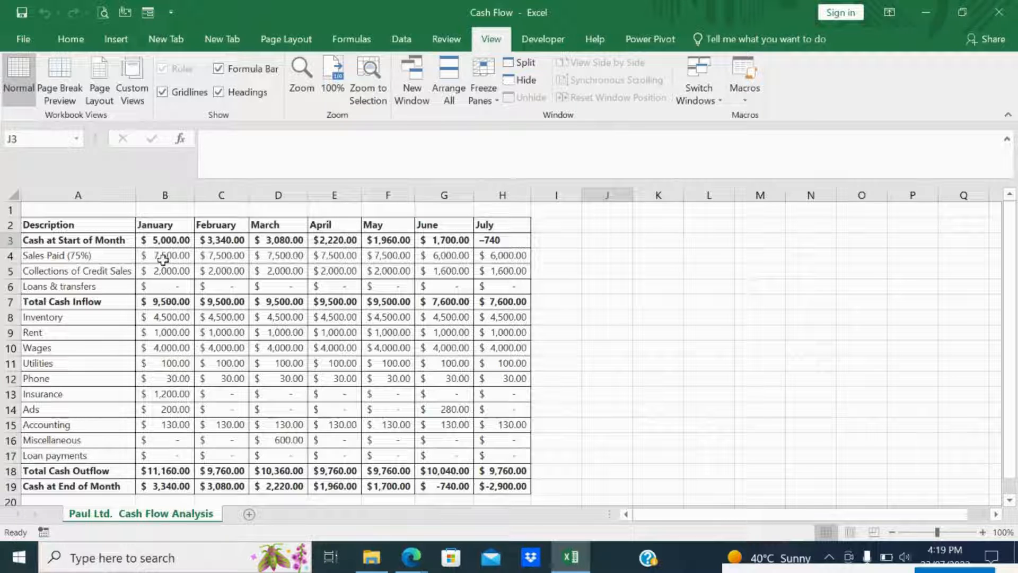
# - Examine January's total cash inflow and the cash at end of month figures across January to July
pyautogui.click(158, 298)
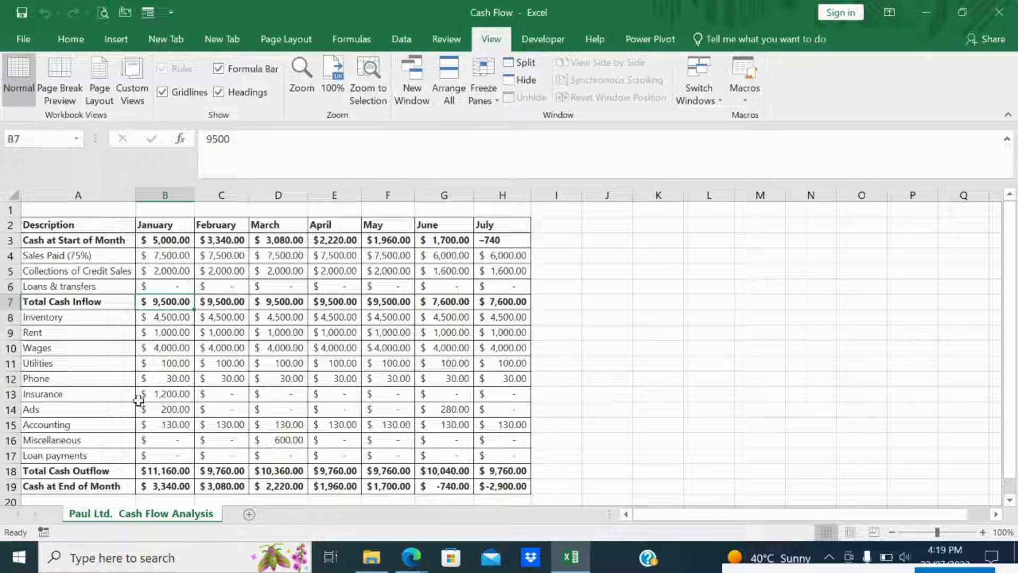
pyautogui.click(170, 485)
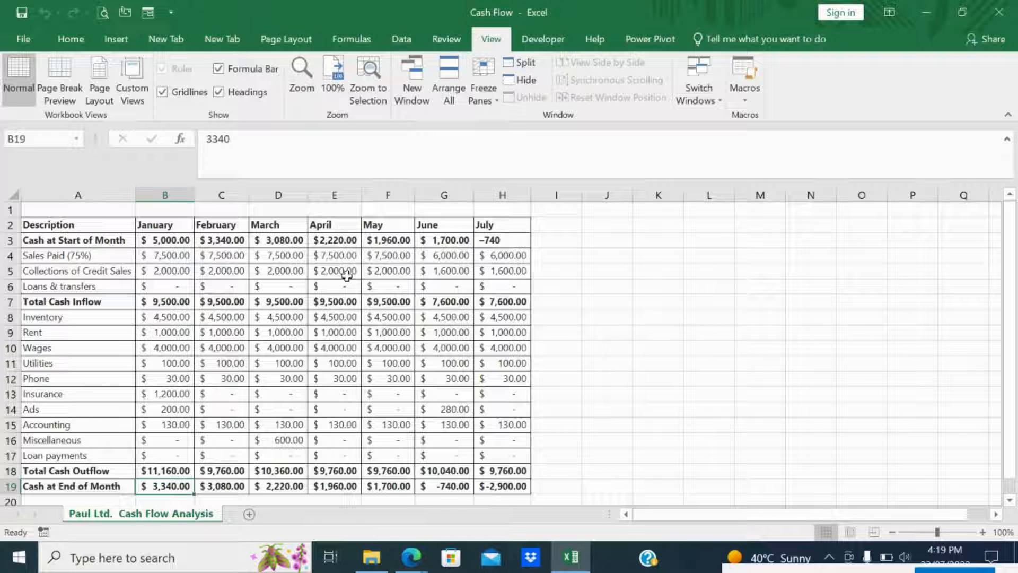
pyautogui.keyDown('ctrl'); pyautogui.click(322, 483); pyautogui.keyUp('ctrl')
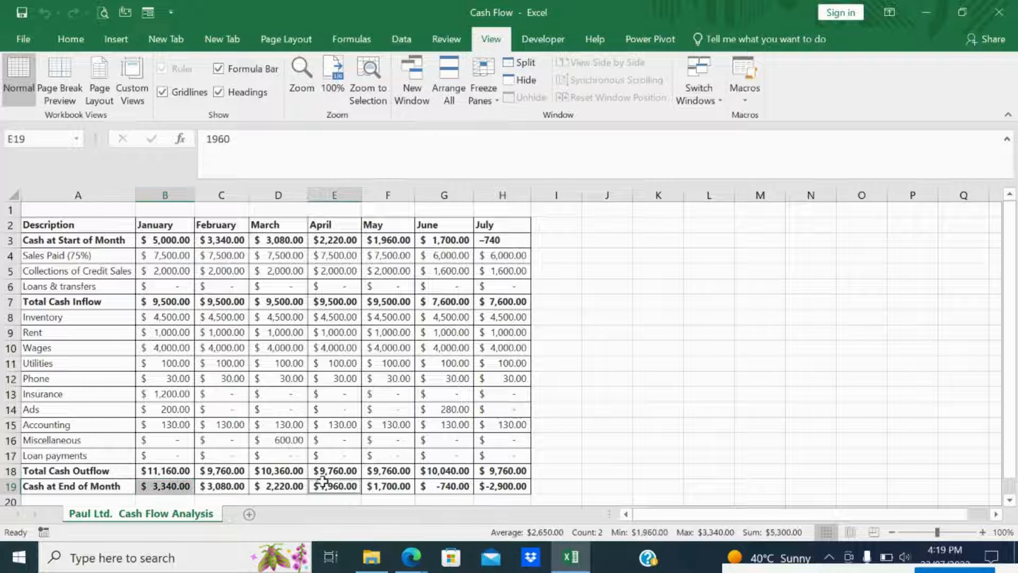
pyautogui.keyDown('ctrl'); pyautogui.click(384, 486); pyautogui.keyUp('ctrl')
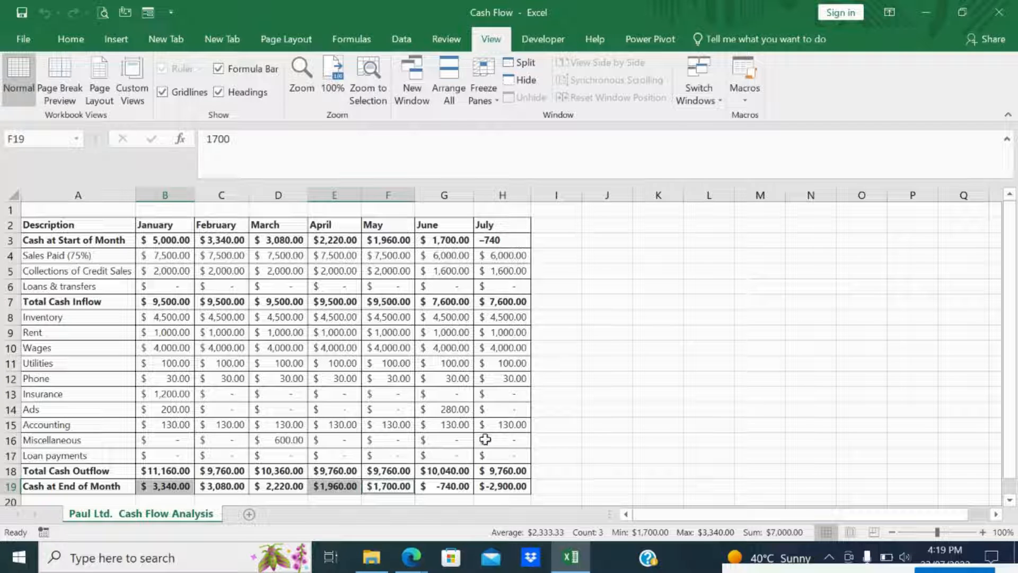
pyautogui.click(609, 442)
pyautogui.moveTo(455, 490); pyautogui.dragTo(485, 488)
pyautogui.click(597, 438)
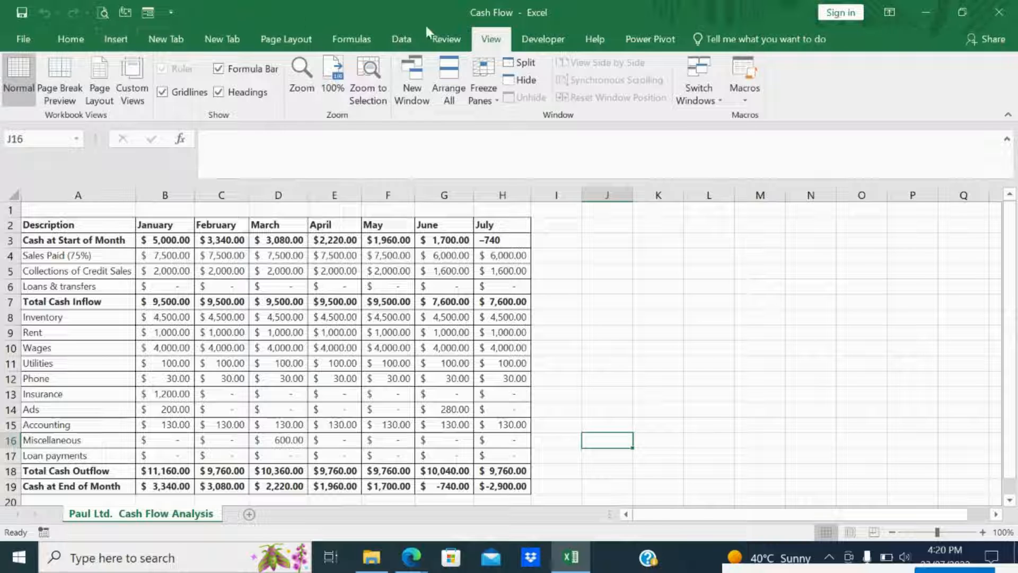
# - Look over the Forecast Sheet command's description and the month headings from January to July
pyautogui.click(401, 38)
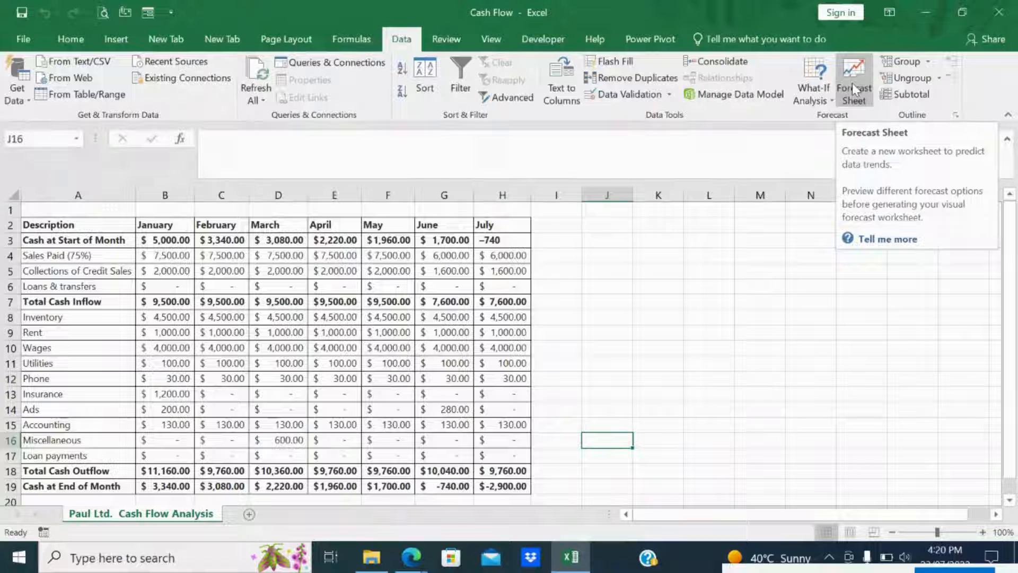
pyautogui.click(617, 269)
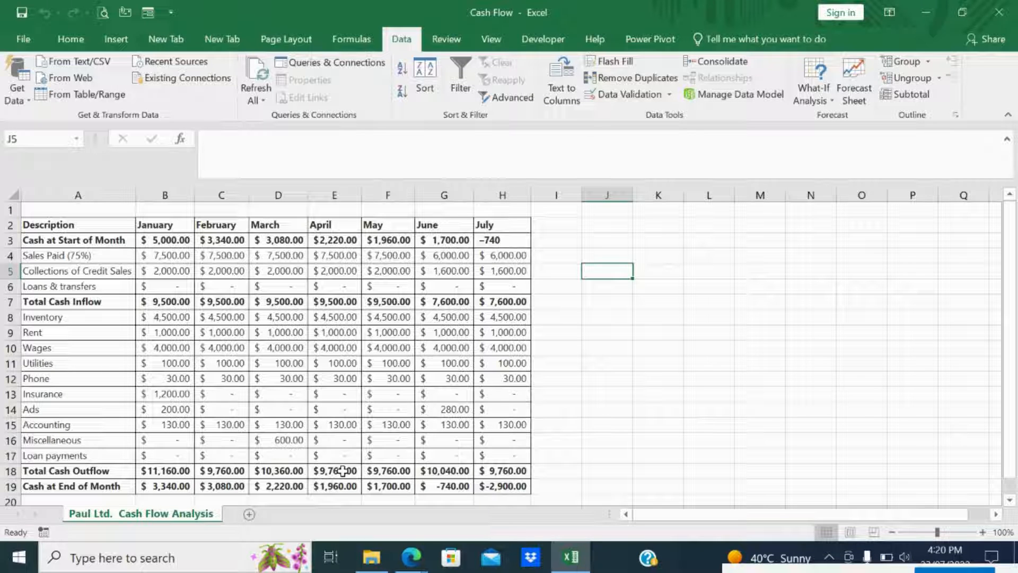
pyautogui.click(671, 225)
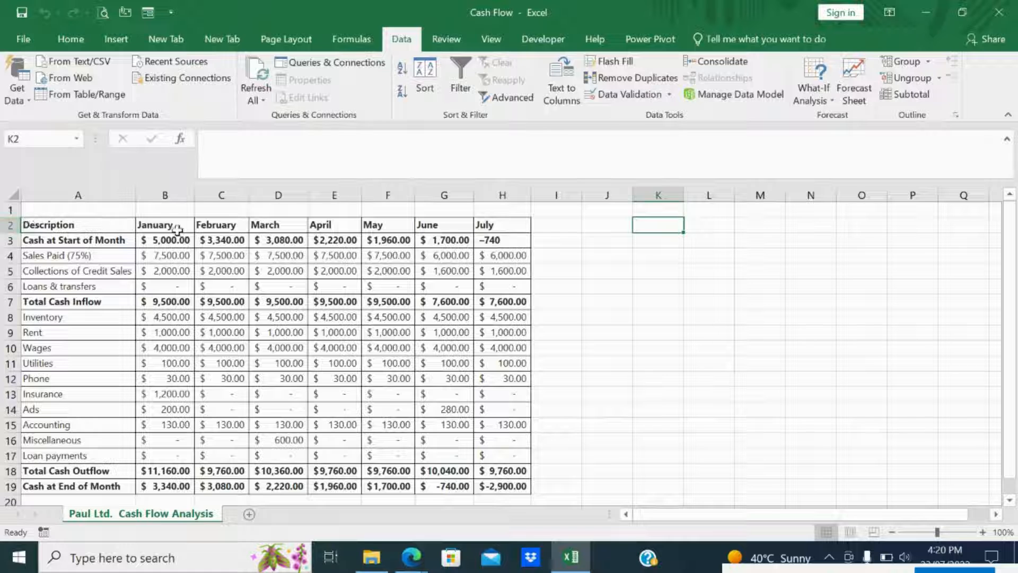
pyautogui.moveTo(159, 226); pyautogui.dragTo(501, 228)
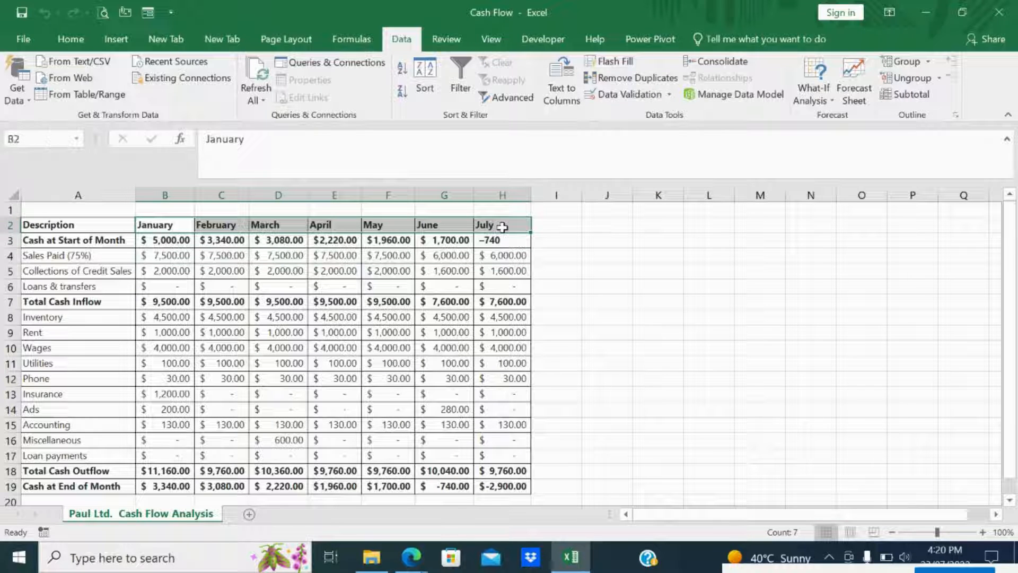
# - Enter the date 01-01-2022 in cell K2 beside the cash flow table
pyautogui.click(658, 223)
pyautogui.write('0')
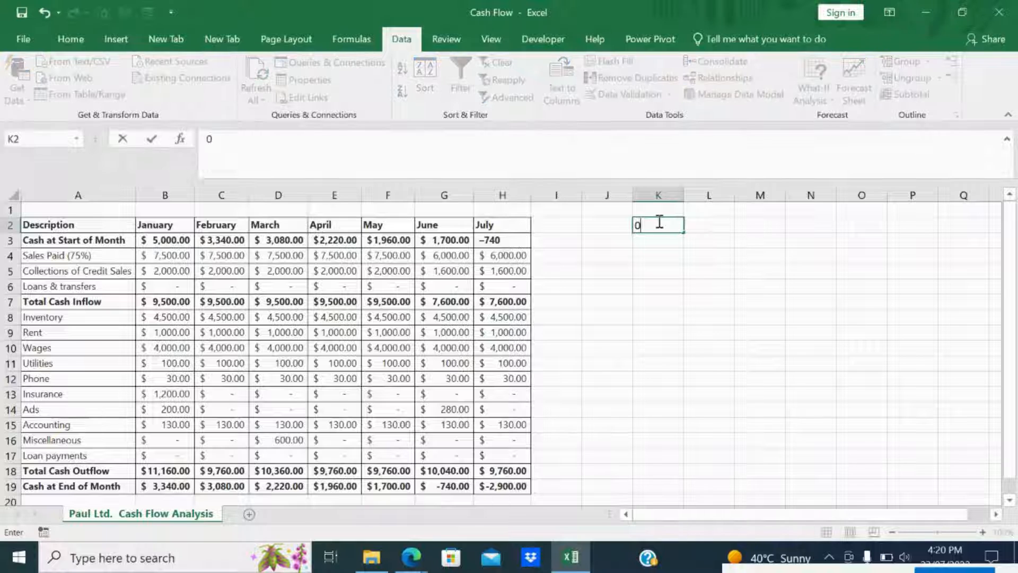
pyautogui.press('BackSpace')
pyautogui.write('01-01')
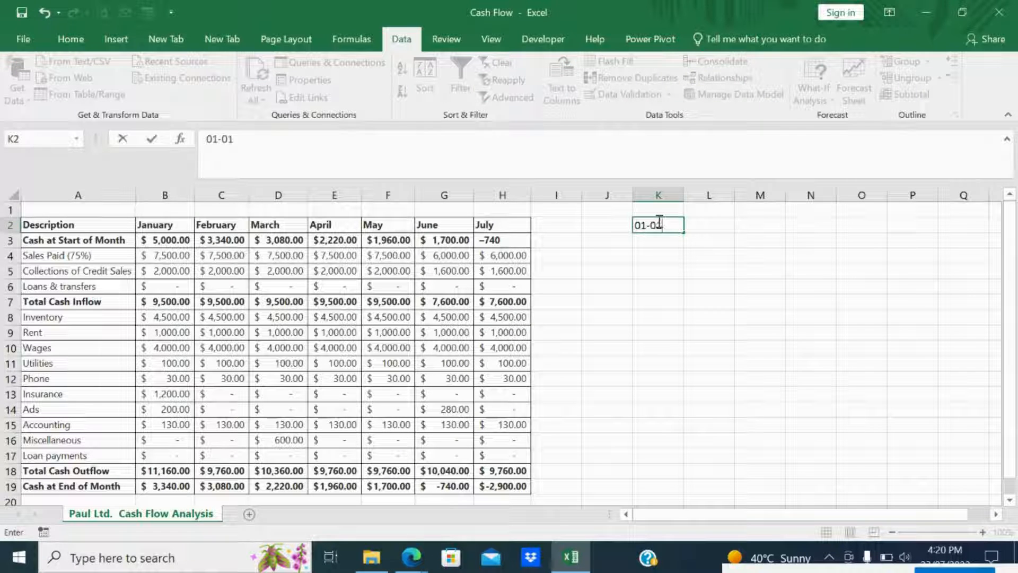
pyautogui.write('-2022')
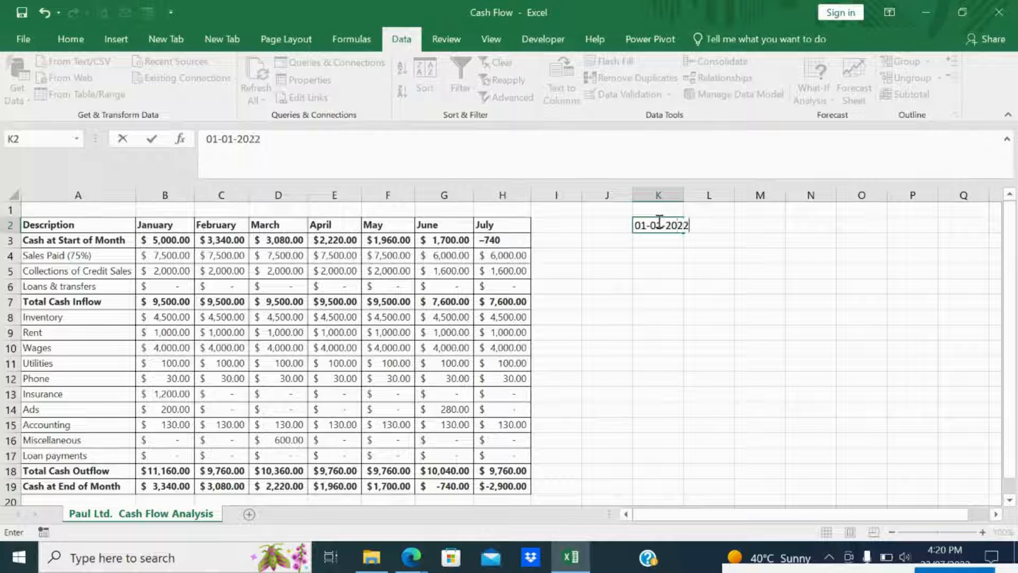
pyautogui.press('Return')
# - Fill the date in K2 down to K8 as a monthly series from January to July 2022
pyautogui.click(659, 223)
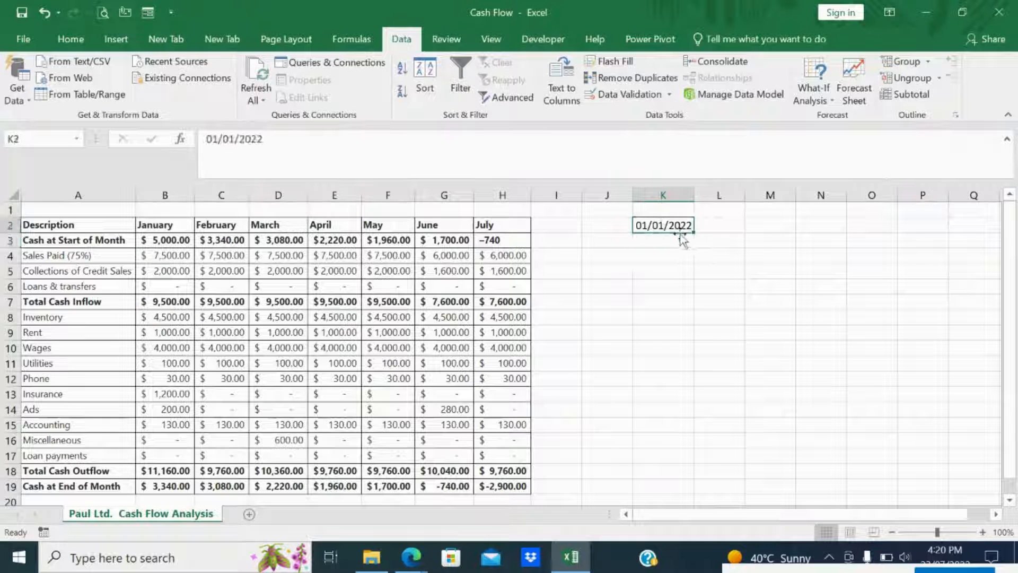
pyautogui.moveTo(693, 232); pyautogui.dragTo(696, 325)
pyautogui.click(708, 334)
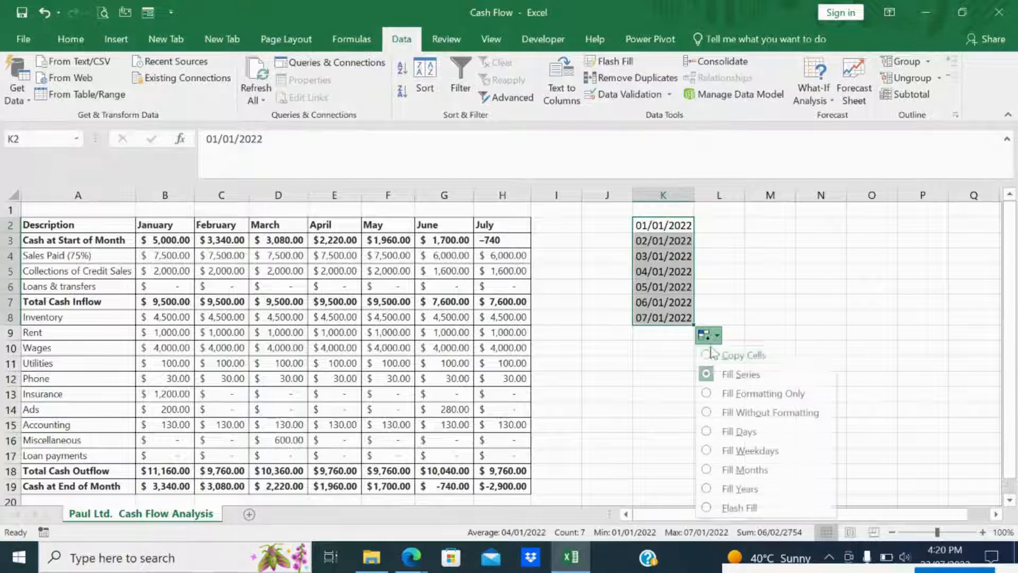
pyautogui.click(714, 472)
# - Copy the cash at end of month values for January to July in B19:H19
pyautogui.scroll(-2, 146, 446)
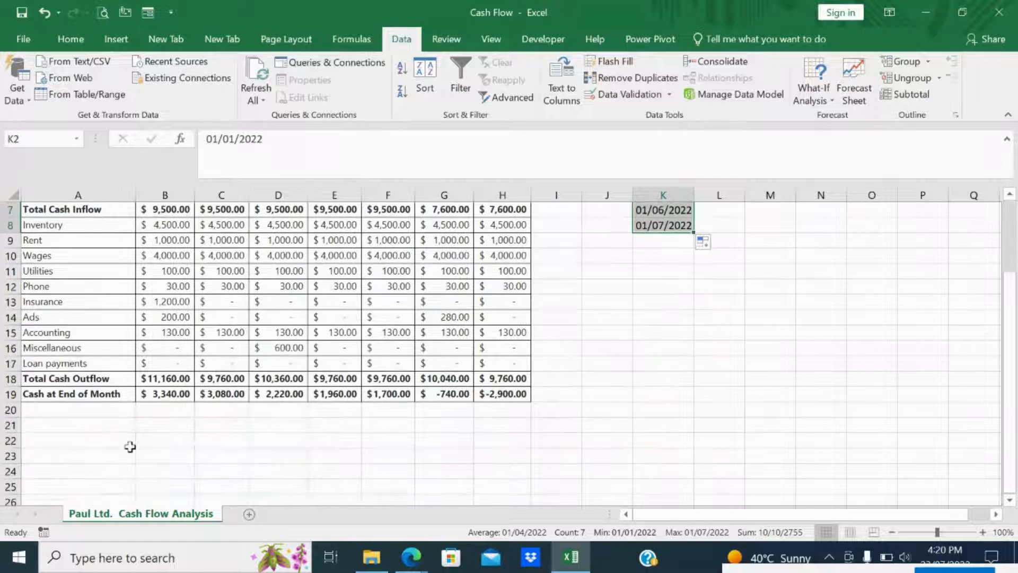
pyautogui.moveTo(167, 394); pyautogui.dragTo(277, 394)
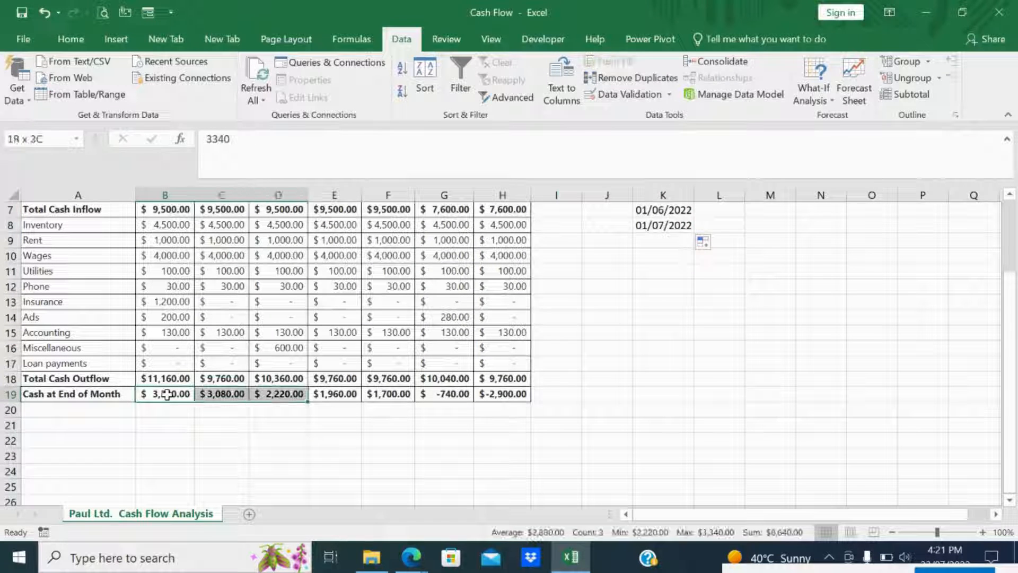
pyautogui.hotkey('shift', 'Right')
pyautogui.hotkey('shift', 'Right')
pyautogui.hotkey('shift', 'Right')
pyautogui.hotkey('shift', 'Right')
pyautogui.hotkey('ctrl', 'c')
# - Paste the copied month-end balances transposed from cell L2 down and autofit column L
pyautogui.scroll(2, 260, 307)
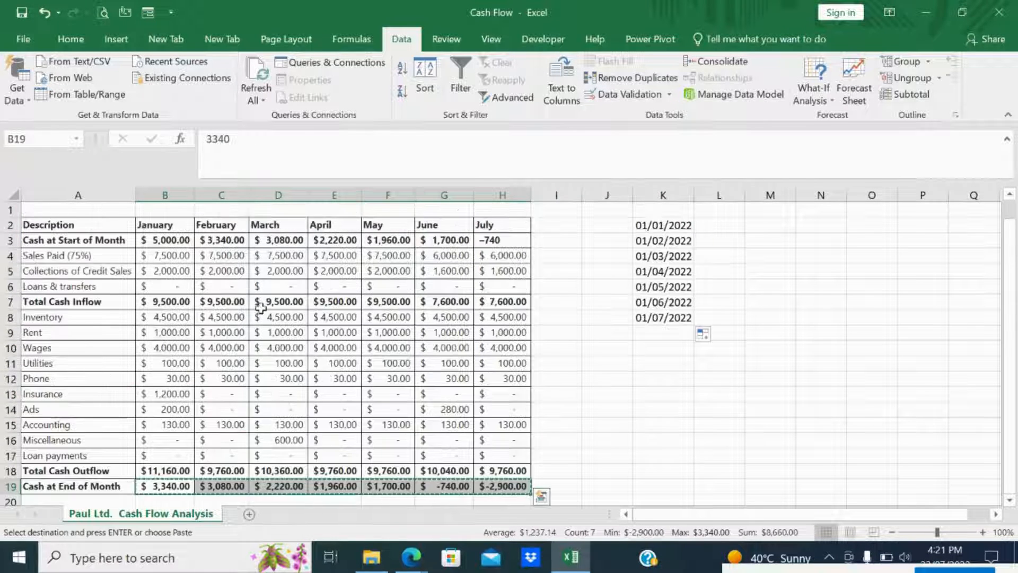
pyautogui.rightClick(717, 227)
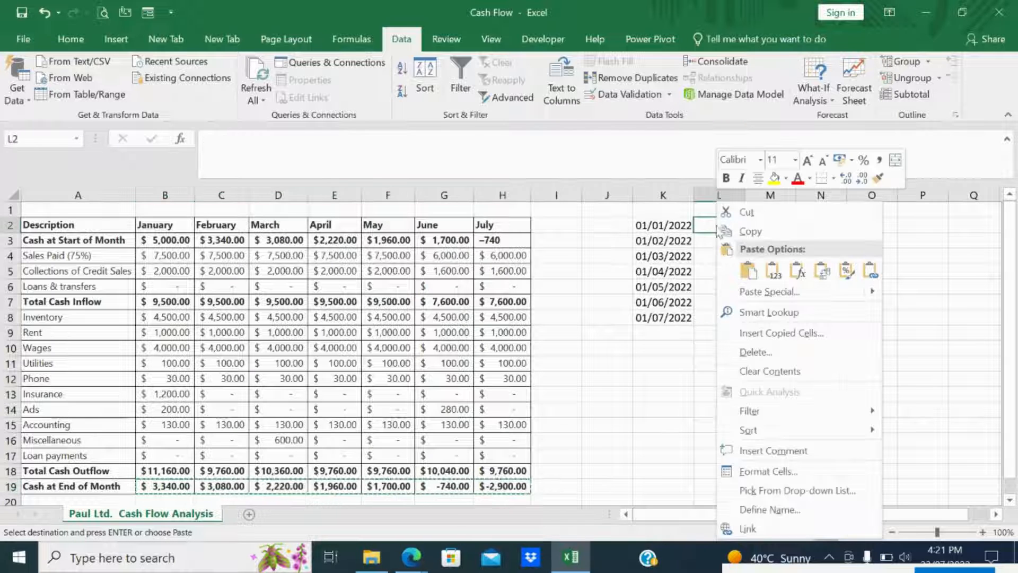
pyautogui.click(769, 291)
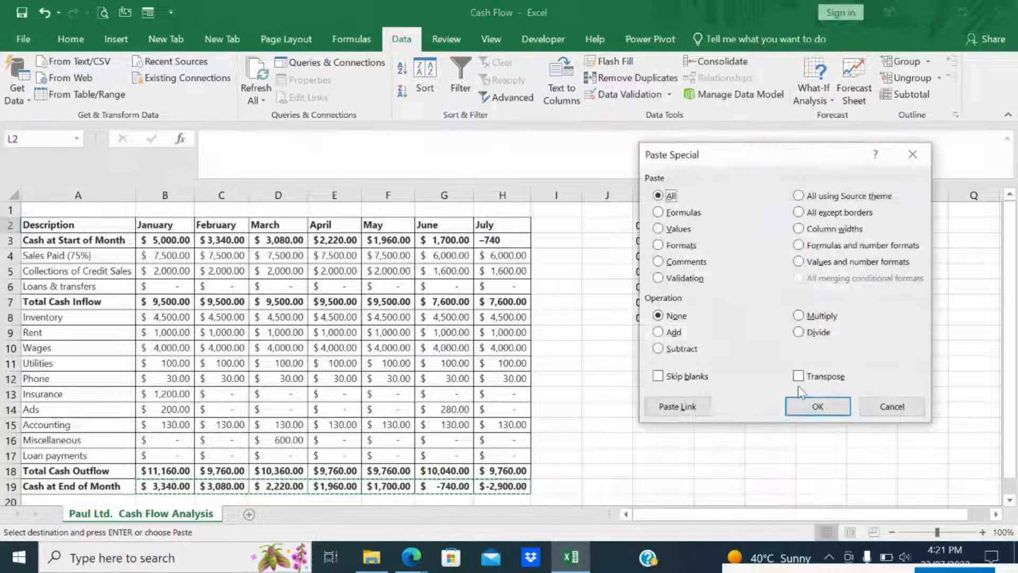
pyautogui.click(799, 376)
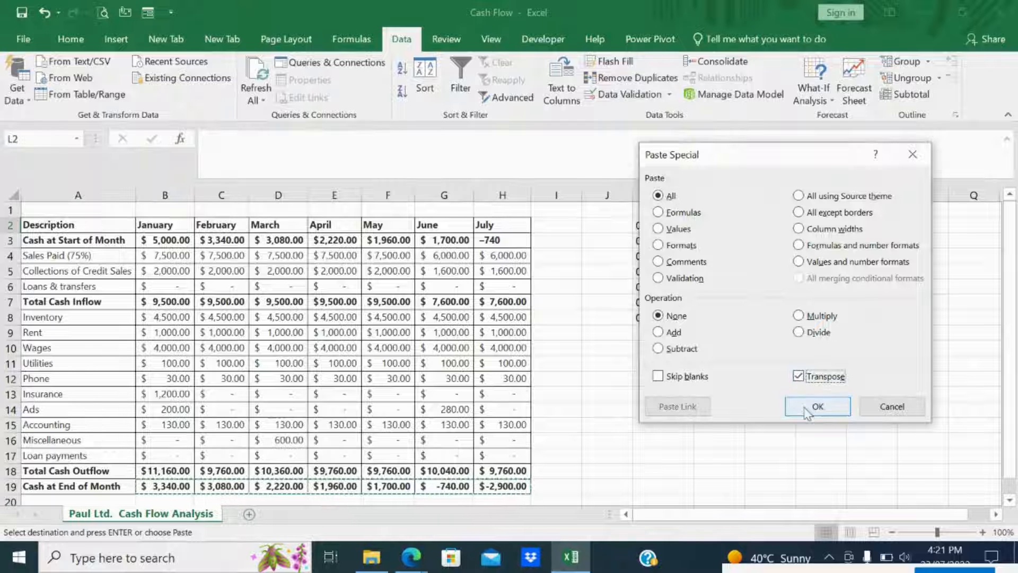
pyautogui.click(818, 406)
pyautogui.doubleClick(746, 194)
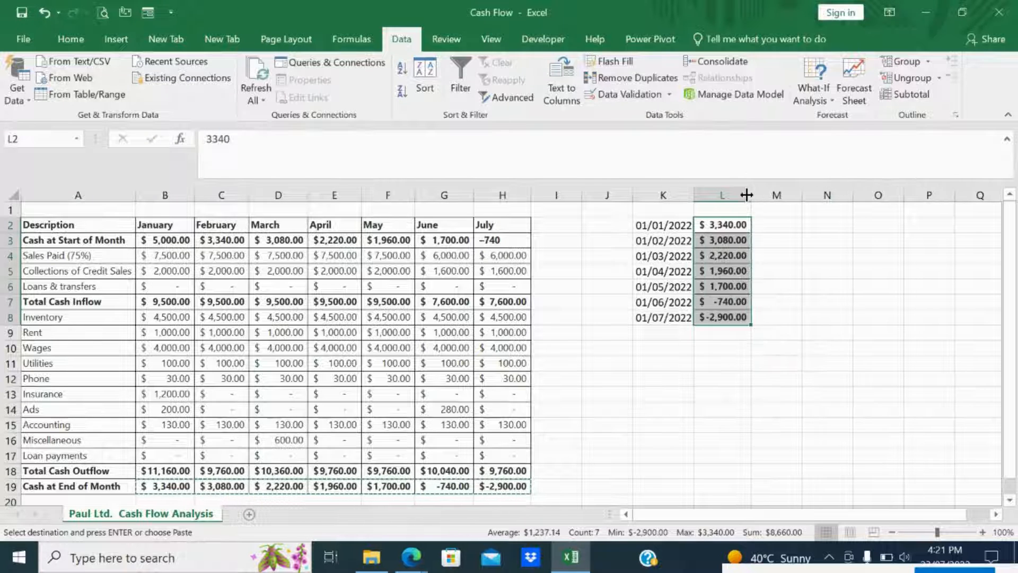
# - Format the dates and balances in K2:L8 with a yellow fill and all borders
pyautogui.moveTo(636, 225); pyautogui.dragTo(743, 318)
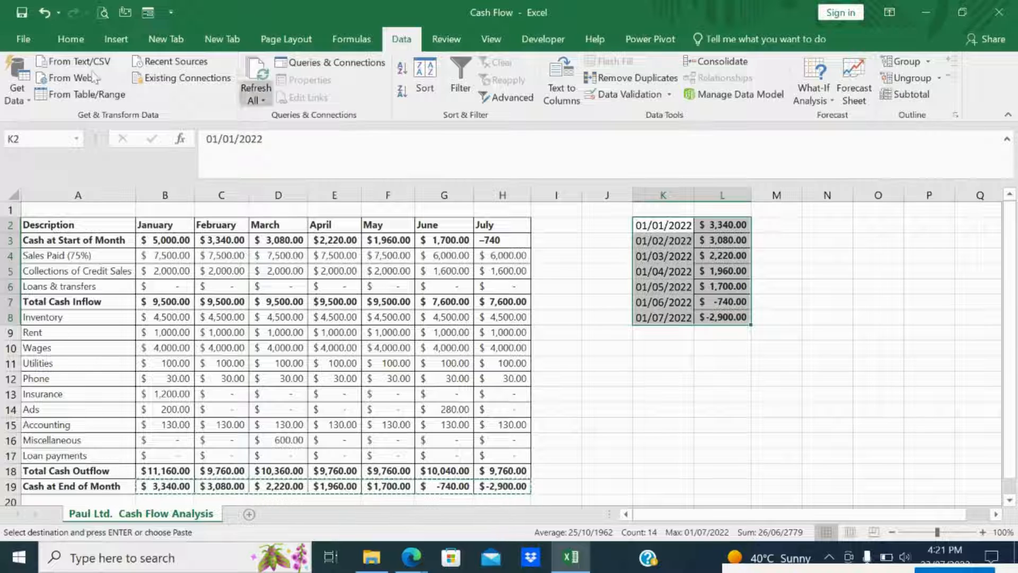
pyautogui.click(70, 39)
pyautogui.click(216, 91)
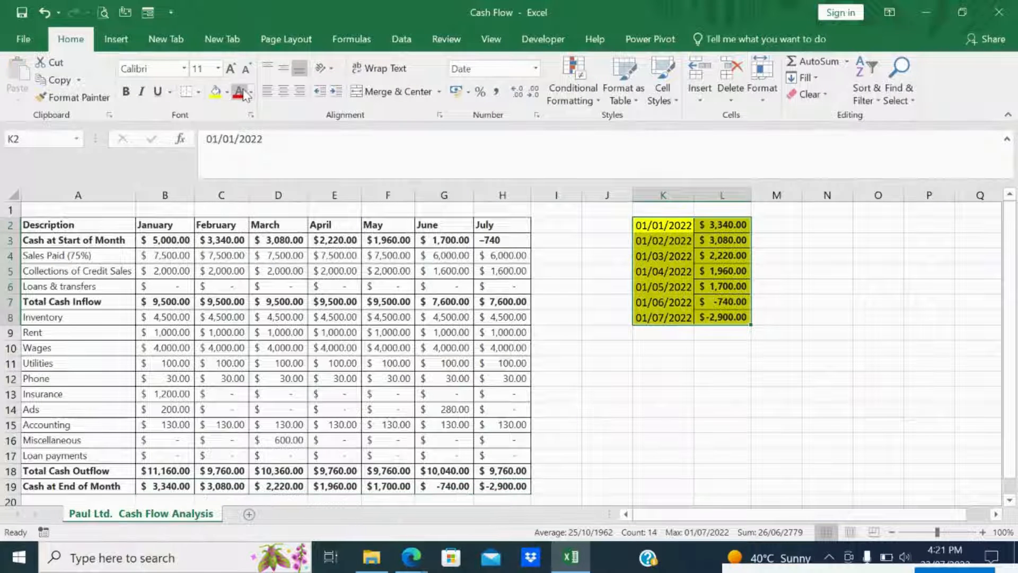
pyautogui.click(198, 95)
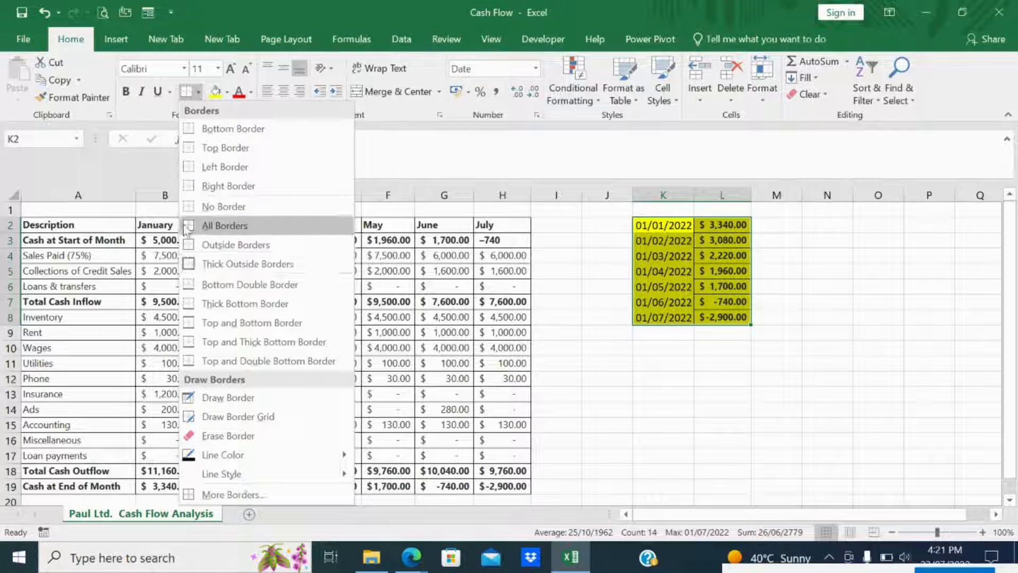
pyautogui.click(223, 225)
pyautogui.click(642, 408)
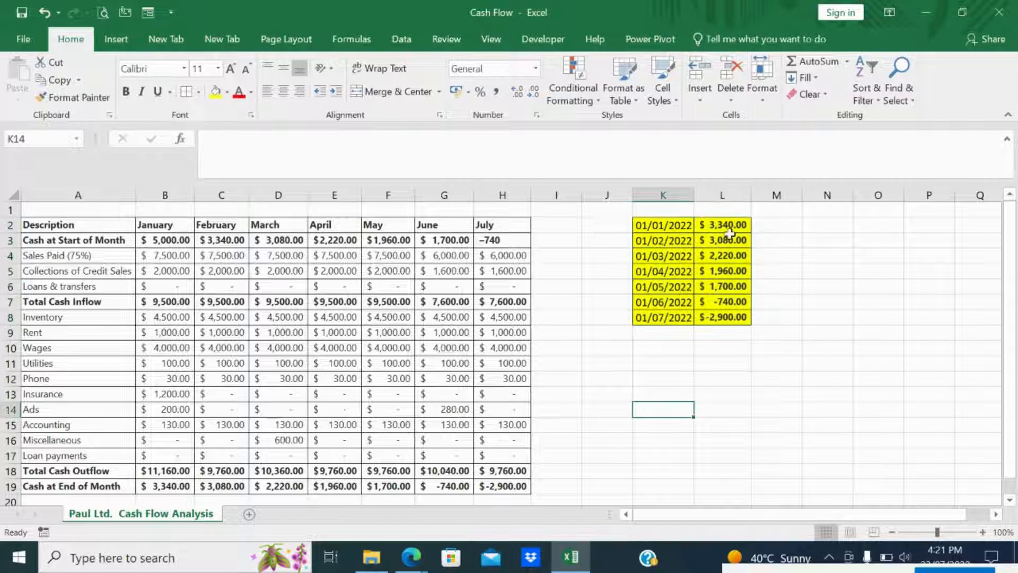
# - Widen columns K and L so the dates and cash amounts fit their cells
pyautogui.scroll(1, 732, 221)
pyautogui.scroll(1, 737, 239)
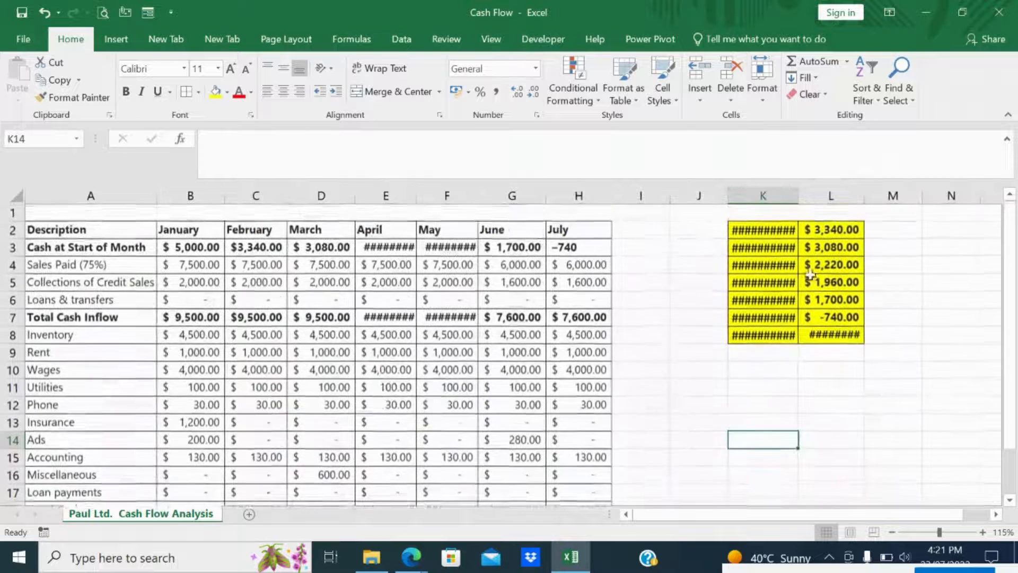
pyautogui.moveTo(799, 195); pyautogui.dragTo(801, 195)
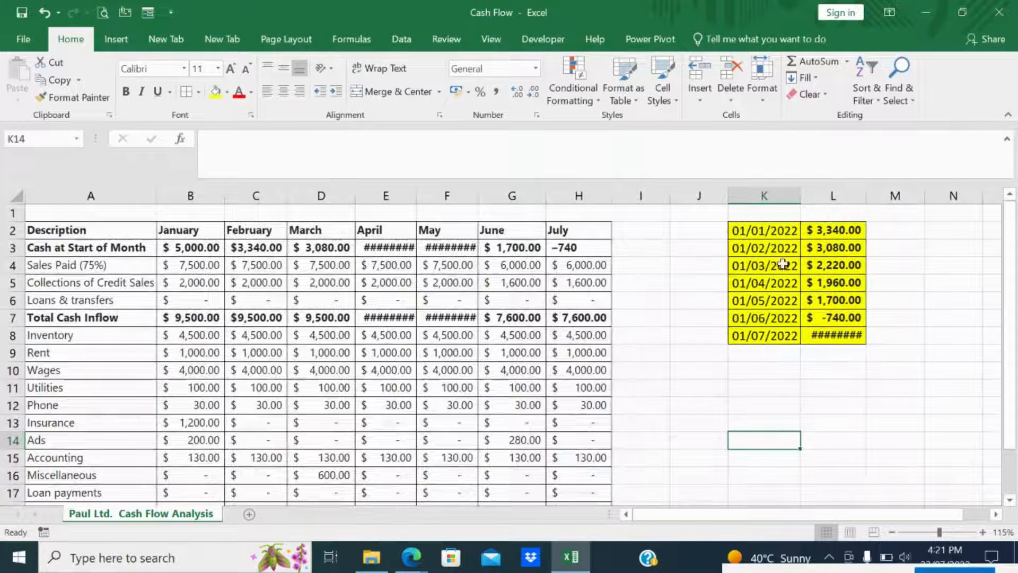
pyautogui.moveTo(866, 196); pyautogui.dragTo(868, 196)
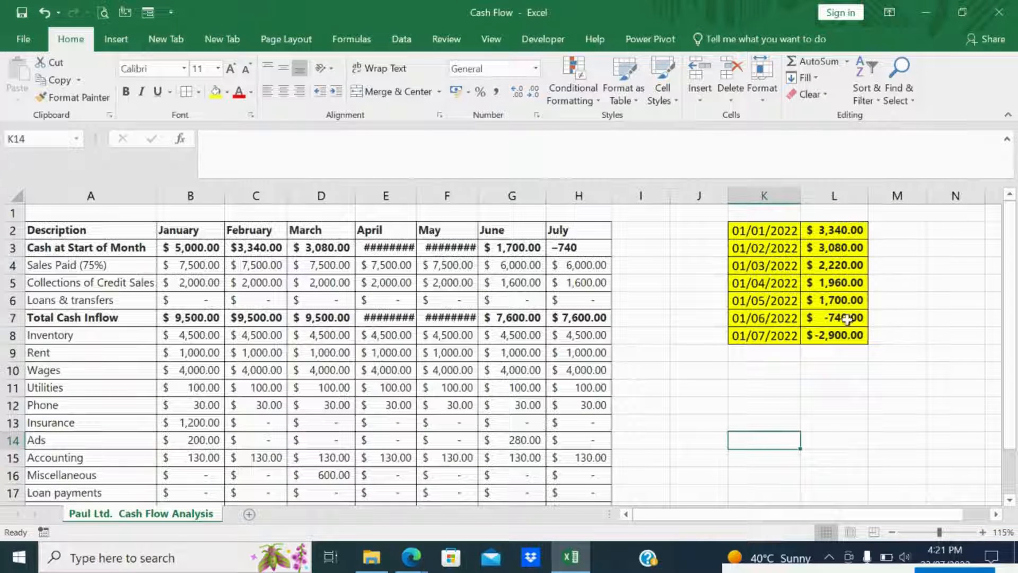
# - Compare the January to May balances in L2:L6 with the June and July balances in L7:L8
pyautogui.click(845, 317)
pyautogui.moveTo(840, 301); pyautogui.dragTo(839, 228)
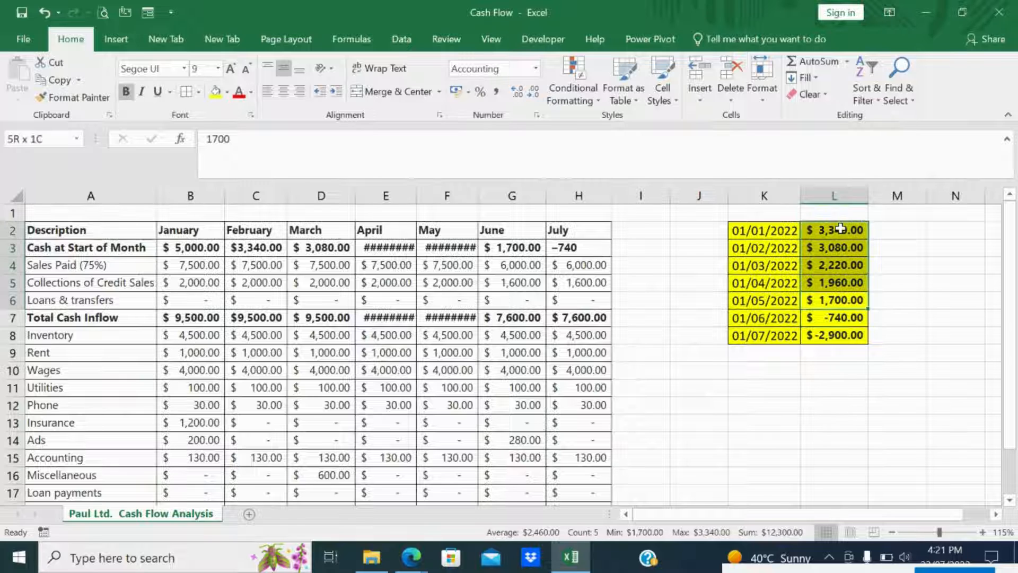
pyautogui.moveTo(843, 318); pyautogui.dragTo(841, 336)
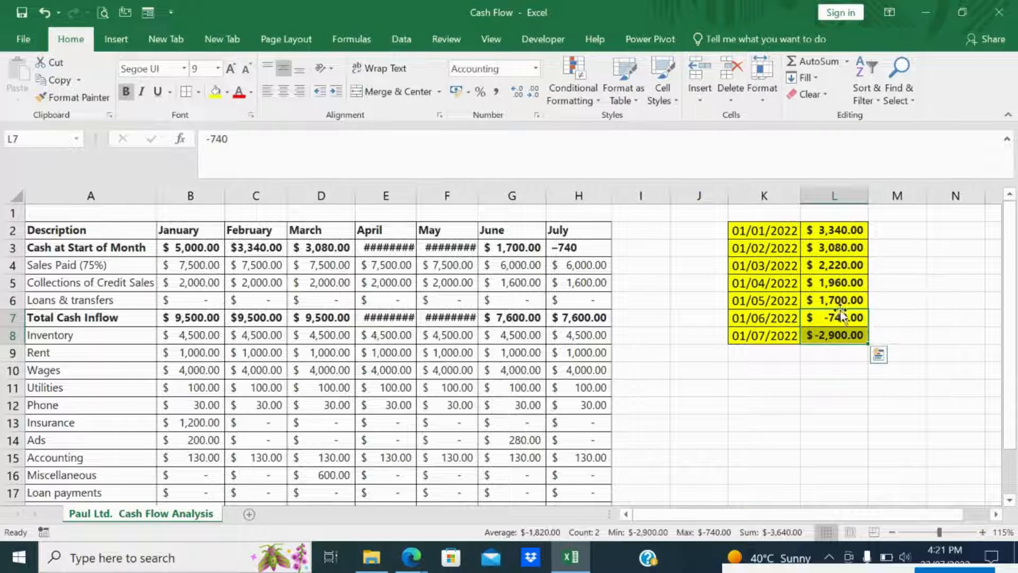
# - Autofit the April and May columns, E and F, so their amounts fit
pyautogui.click(902, 265)
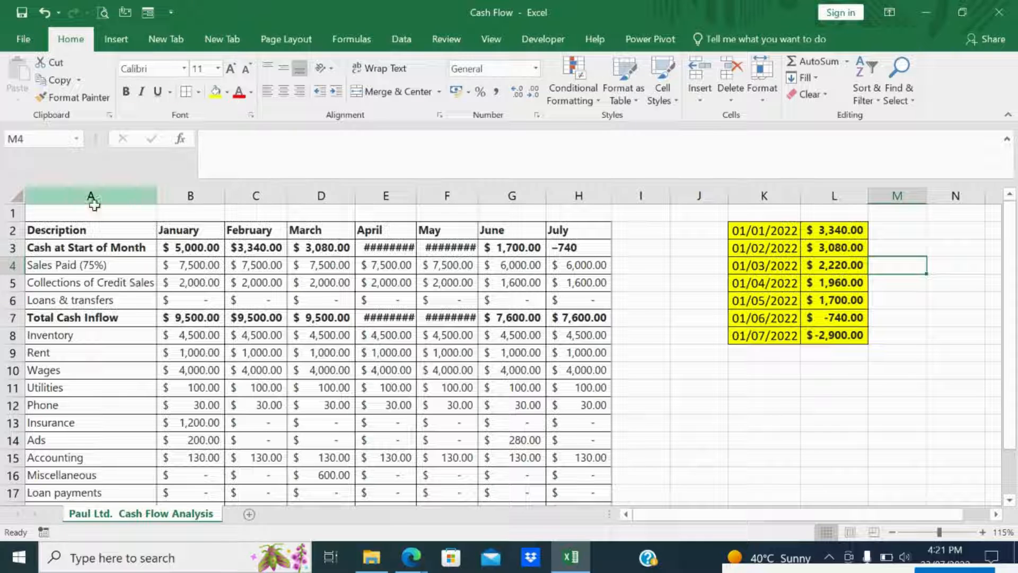
pyautogui.doubleClick(418, 195)
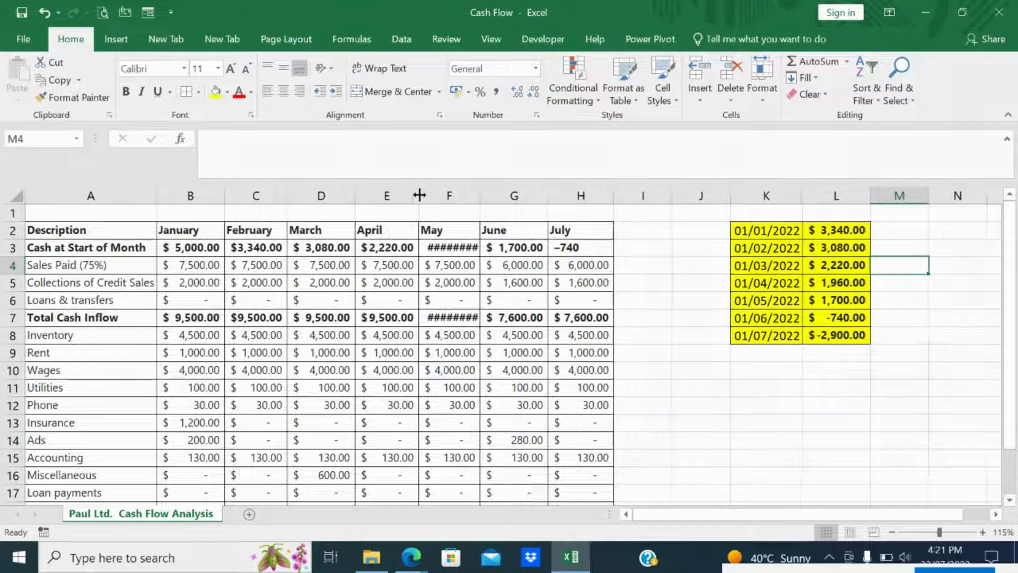
pyautogui.doubleClick(481, 194)
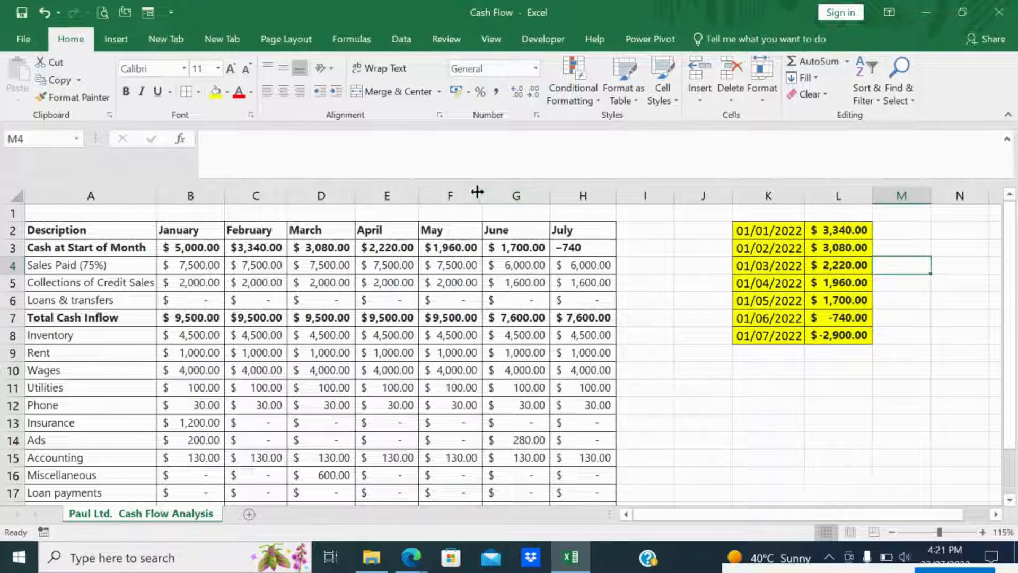
# - Start a forecast worksheet from the dates and balances in K2:L8
pyautogui.click(787, 235)
pyautogui.keyDown('shift'); pyautogui.click(846, 336); pyautogui.keyUp('shift')
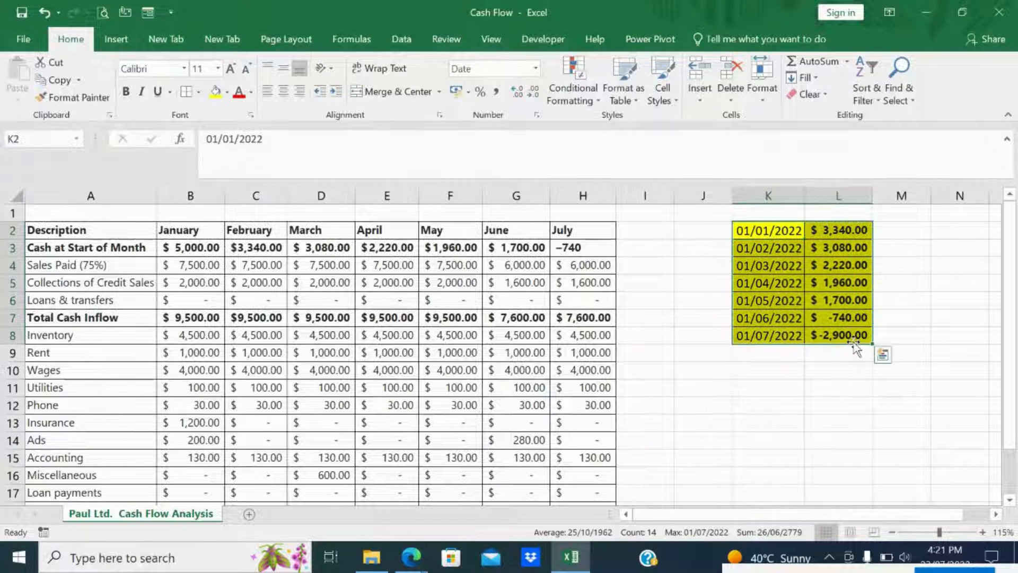
pyautogui.click(401, 39)
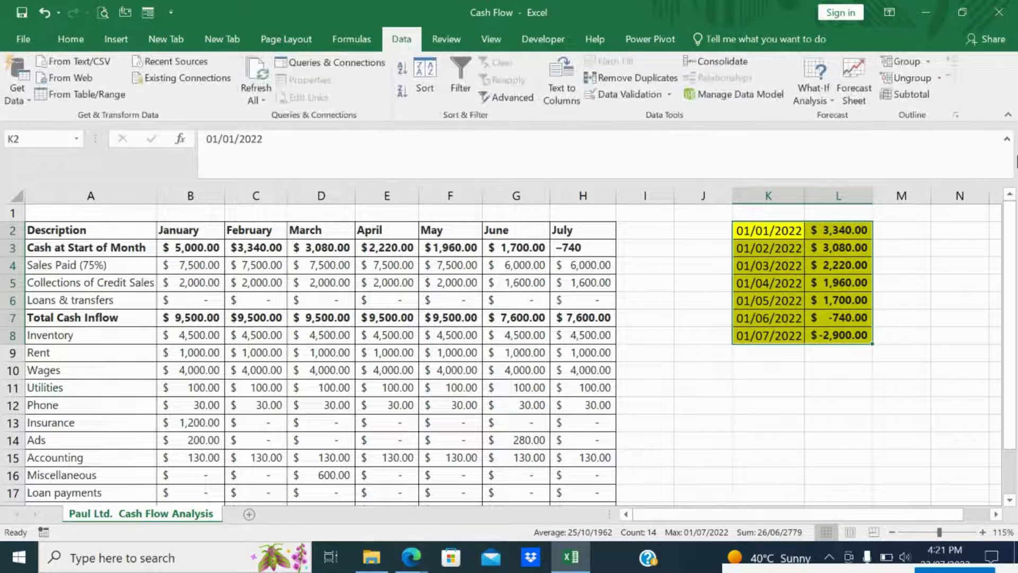
pyautogui.click(851, 91)
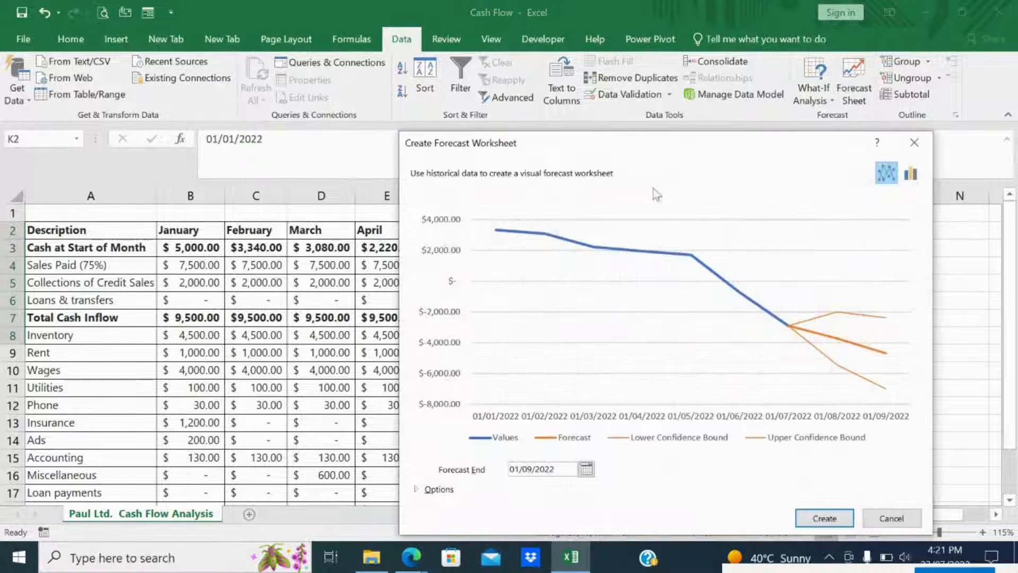
pyautogui.moveTo(617, 141); pyautogui.dragTo(501, 83)
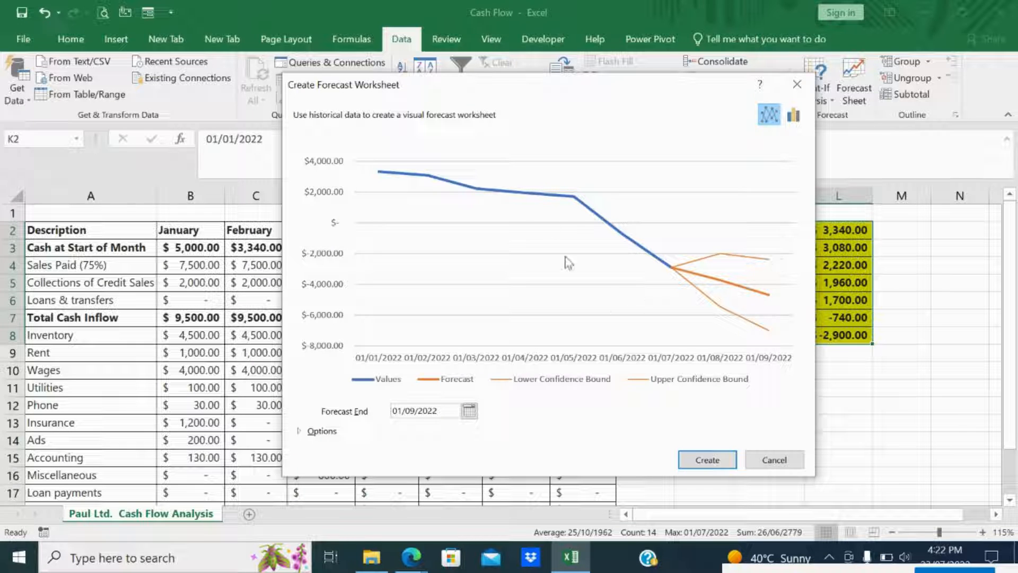
# - Set the forecast end date to 01/12/2022 and expand the forecast options
pyautogui.click(468, 412)
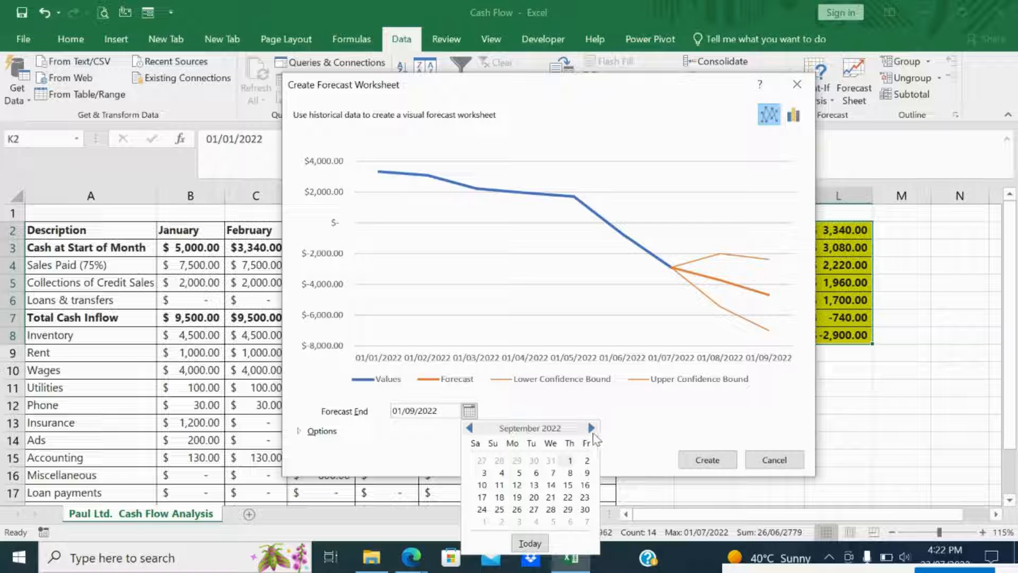
pyautogui.click(591, 428)
pyautogui.click(591, 428)
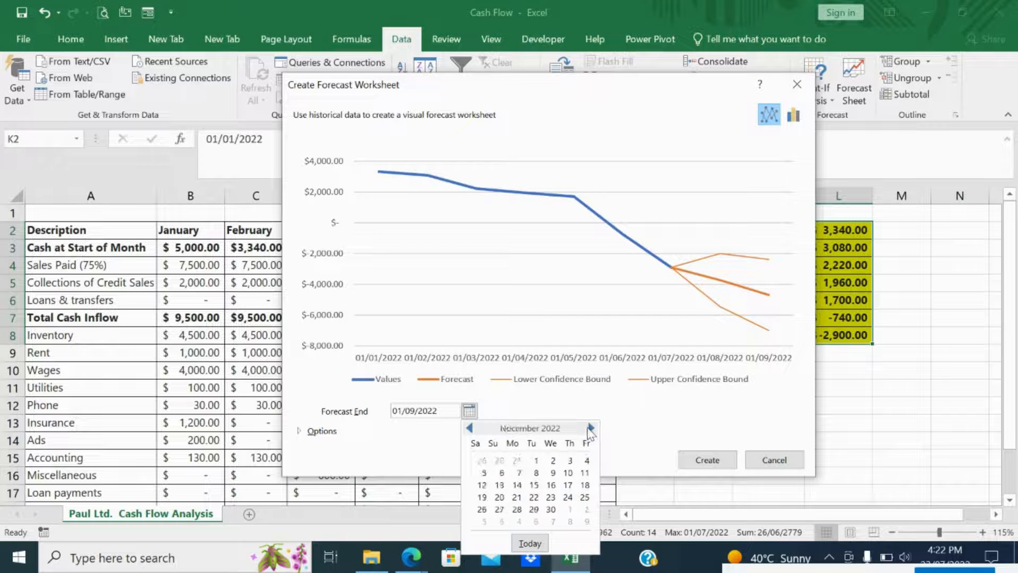
pyautogui.click(591, 428)
pyautogui.click(569, 460)
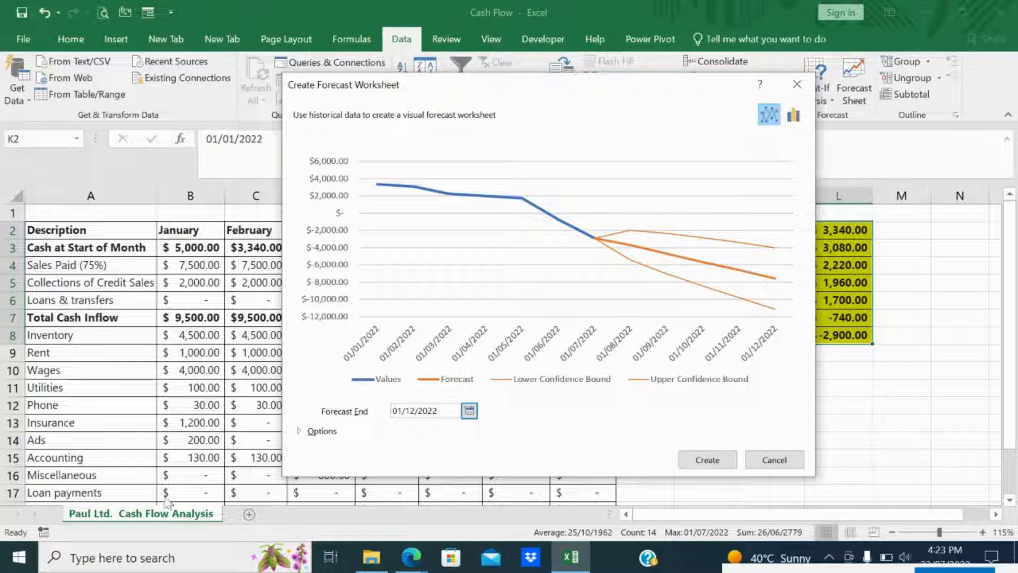
pyautogui.click(303, 432)
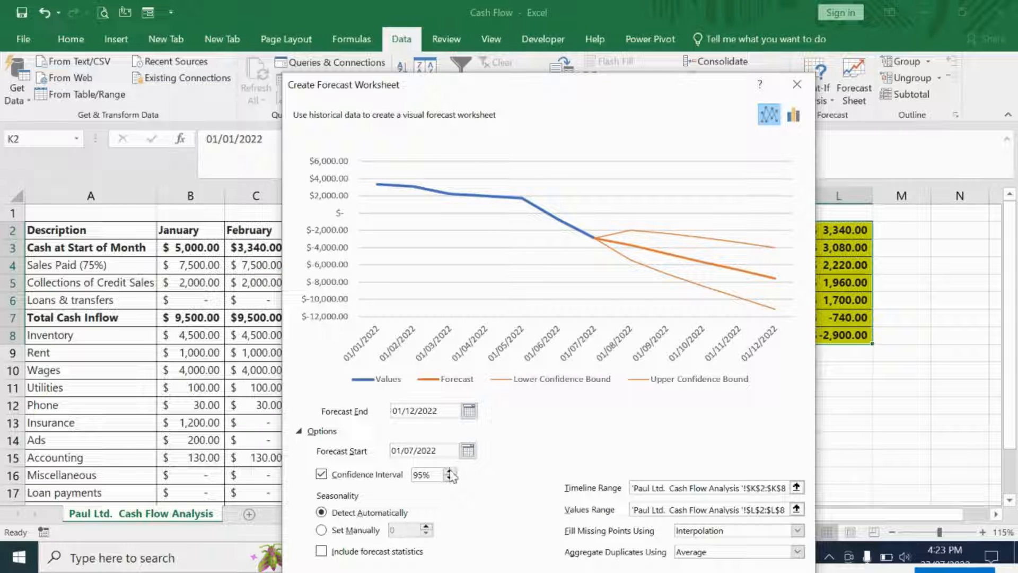
# - Try confidence intervals of 96%, 95%, 94% and 50% to compare the forecast bounds
pyautogui.click(450, 471)
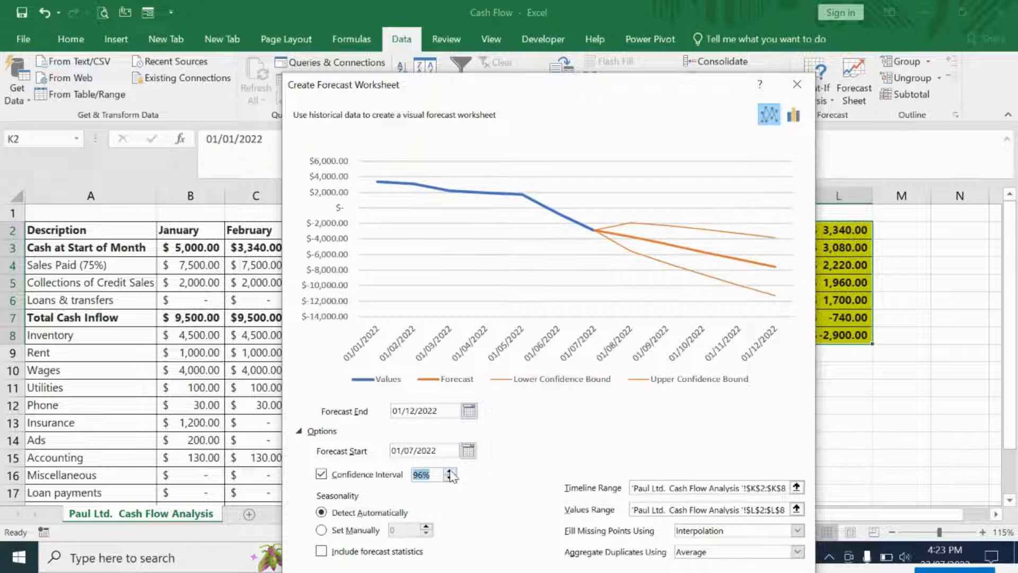
pyautogui.click(449, 477)
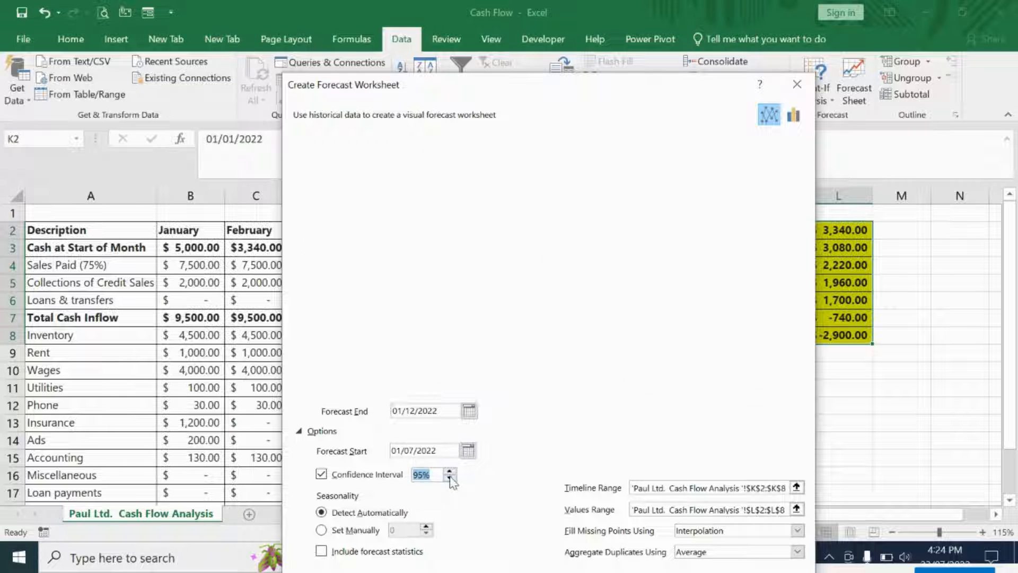
pyautogui.click(450, 477)
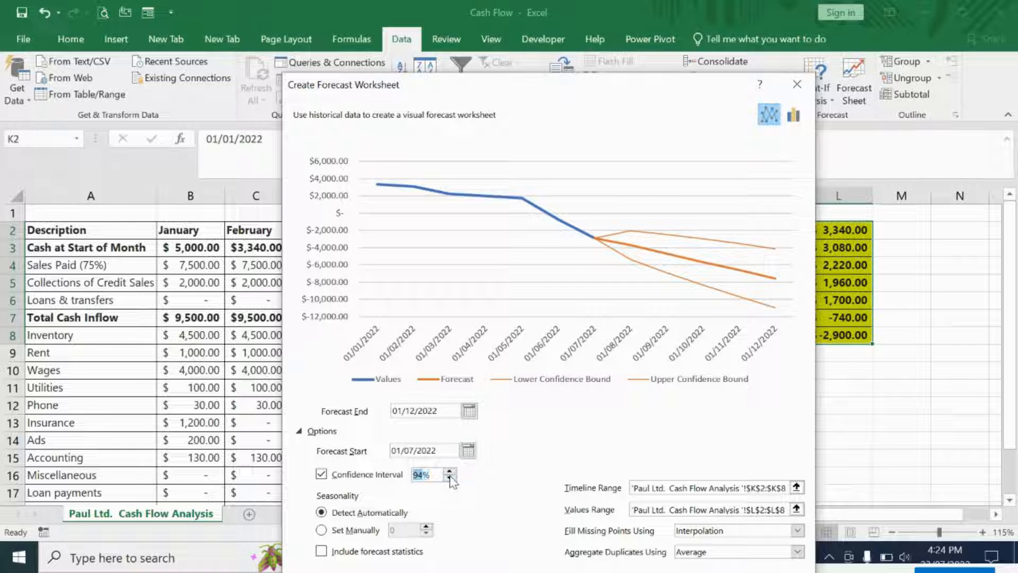
pyautogui.write('50')
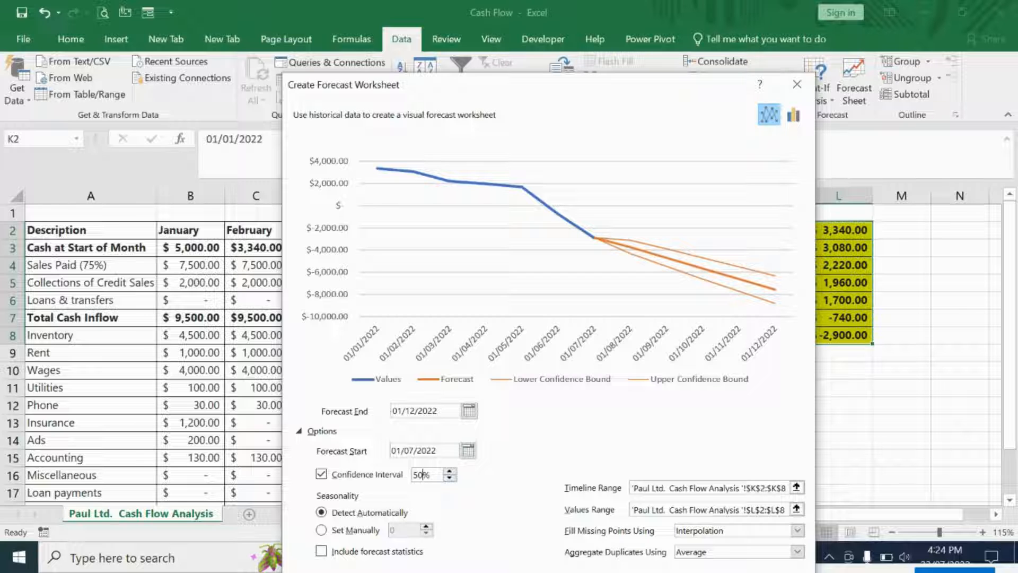
# - Set the confidence interval to 96% and collapse the forecast options
pyautogui.press('BackSpace')
pyautogui.press('BackSpace')
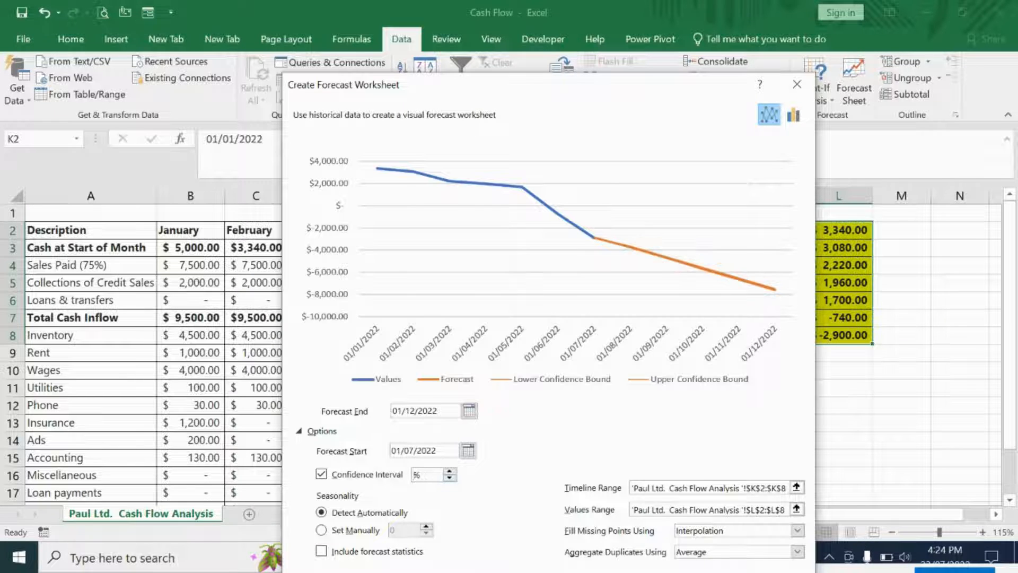
pyautogui.write('96')
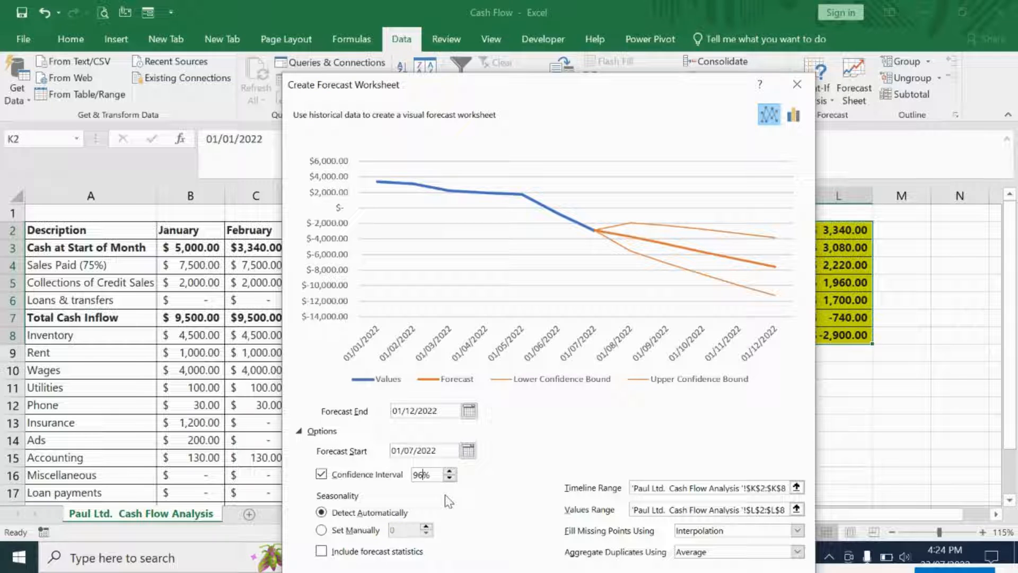
pyautogui.click(322, 551)
pyautogui.click(300, 432)
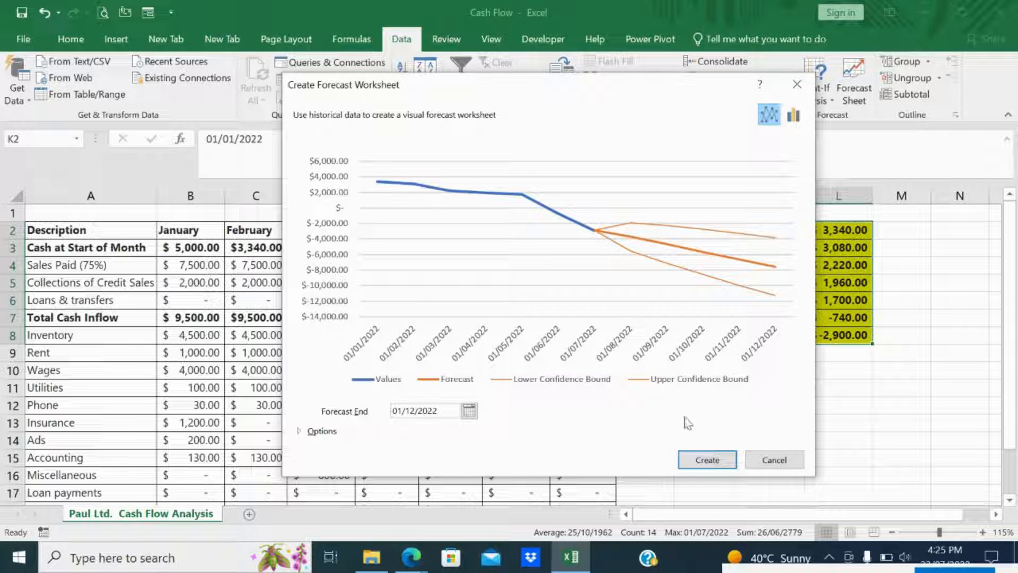
# - Create the forecast worksheet and move its chart beside the table, clear of columns D and E
pyautogui.click(734, 462)
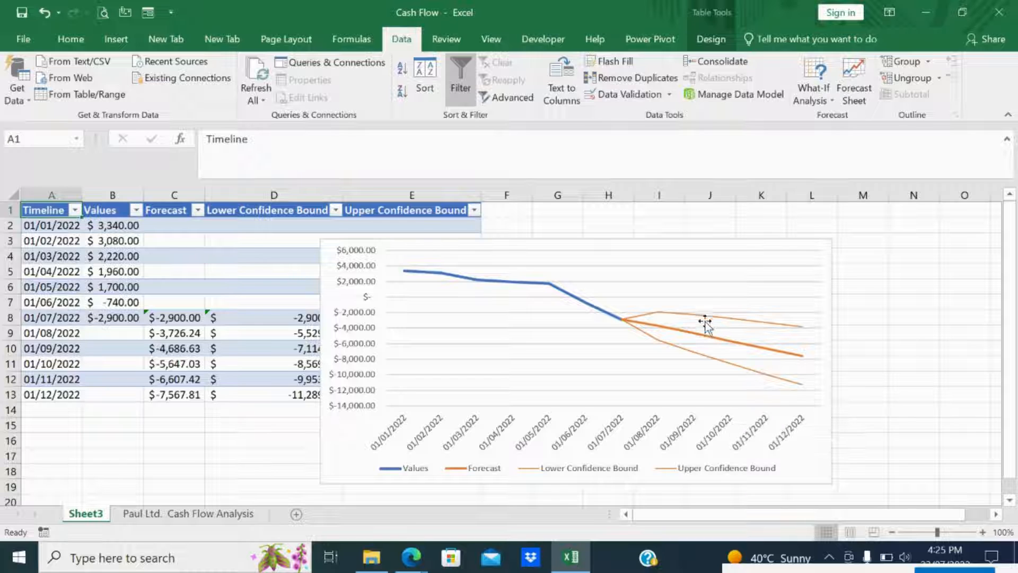
pyautogui.click(824, 281)
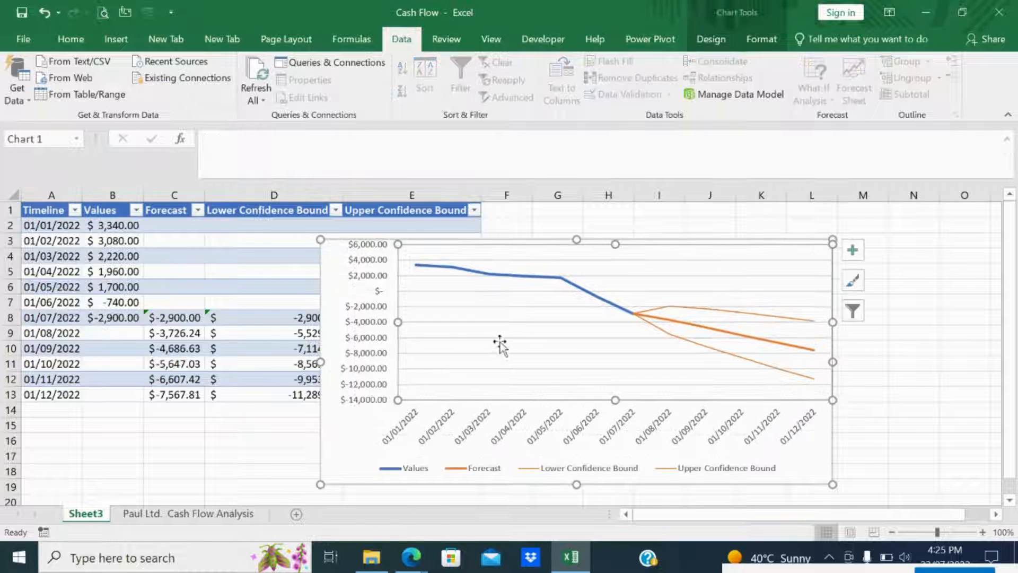
pyautogui.moveTo(347, 444); pyautogui.dragTo(507, 428)
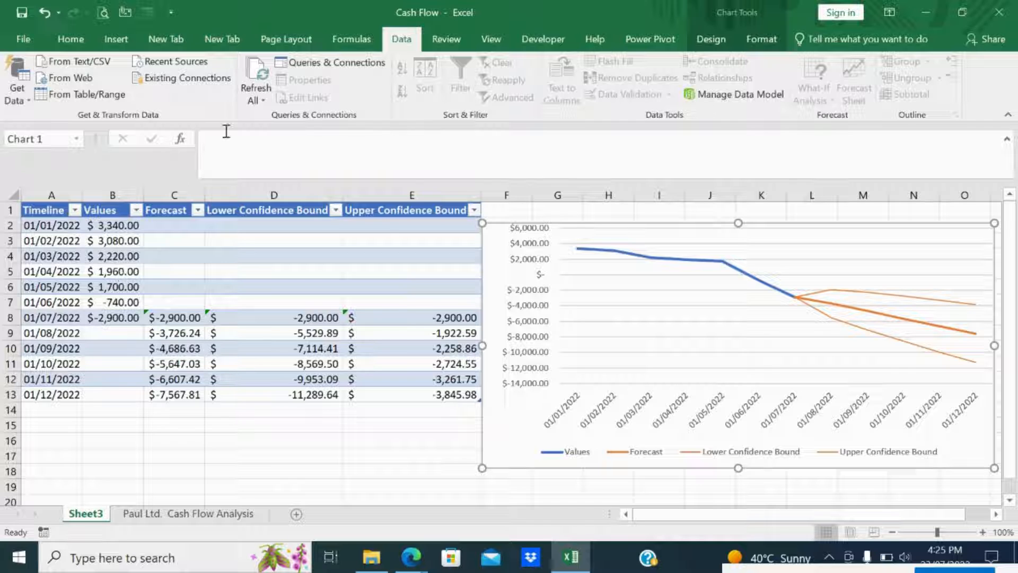
# - Examine the July values and the formulas in the Forecast and confidence bound columns of the forecast table
pyautogui.click(111, 318)
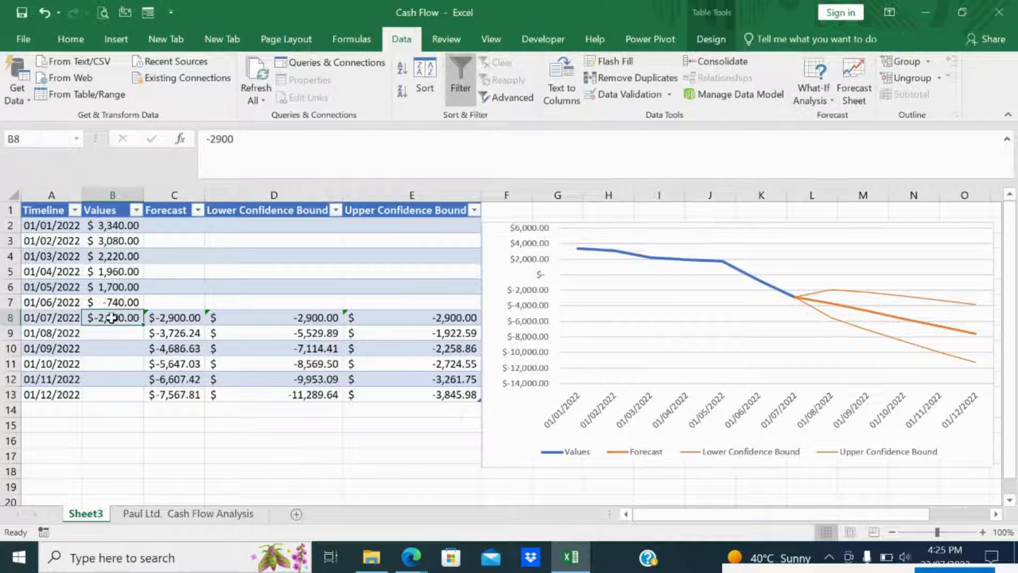
pyautogui.click(180, 332)
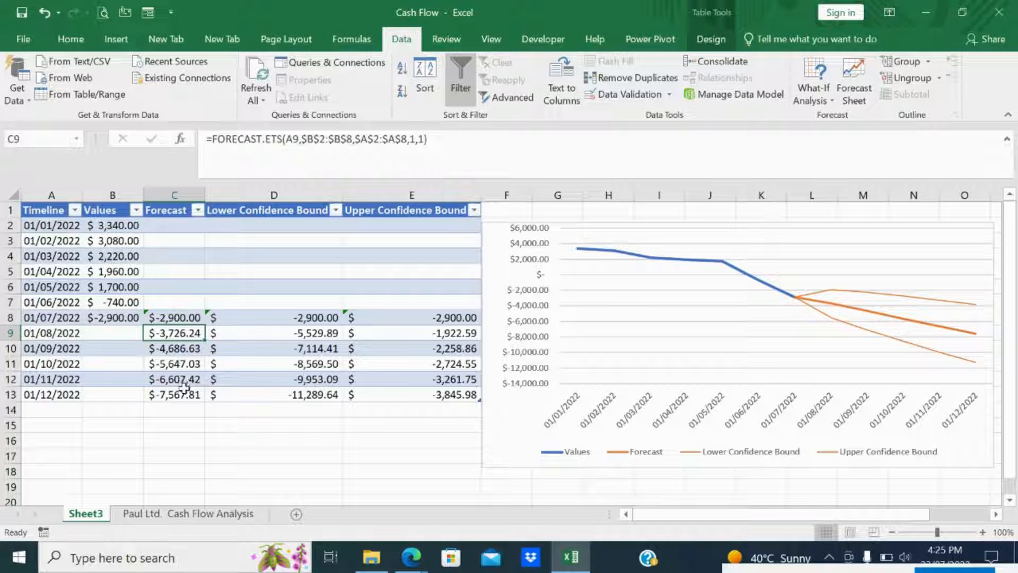
pyautogui.press('Down')
pyautogui.press('Down')
pyautogui.press('Down')
pyautogui.press('Up')
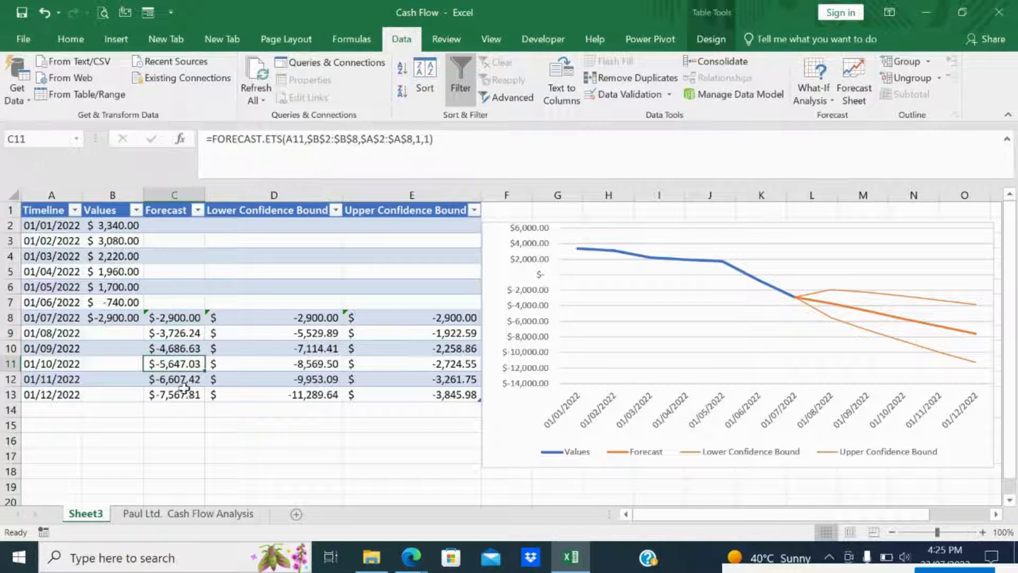
pyautogui.press('Up')
pyautogui.press('Up')
pyautogui.press('Up')
pyautogui.press('Right')
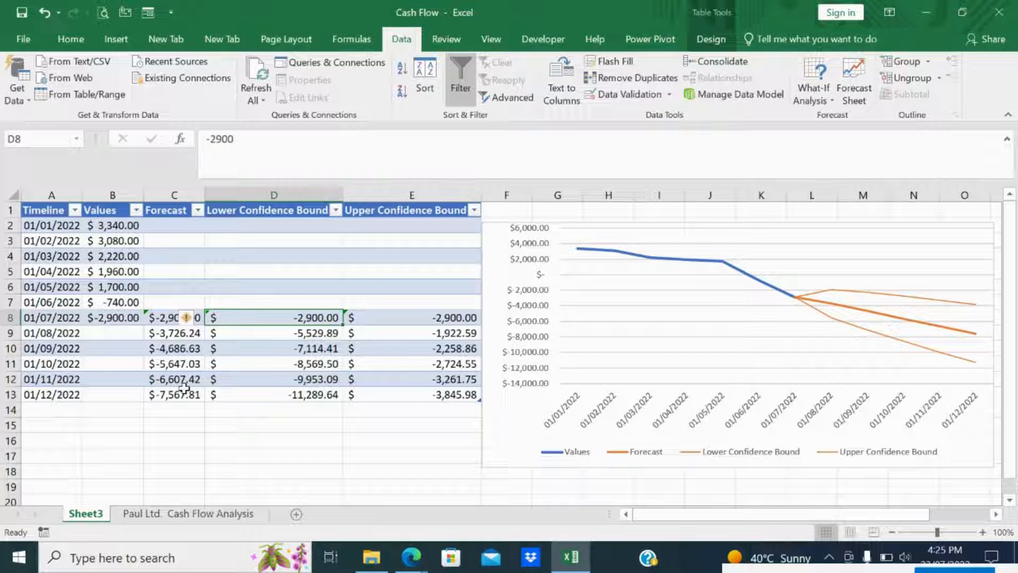
pyautogui.press('Right')
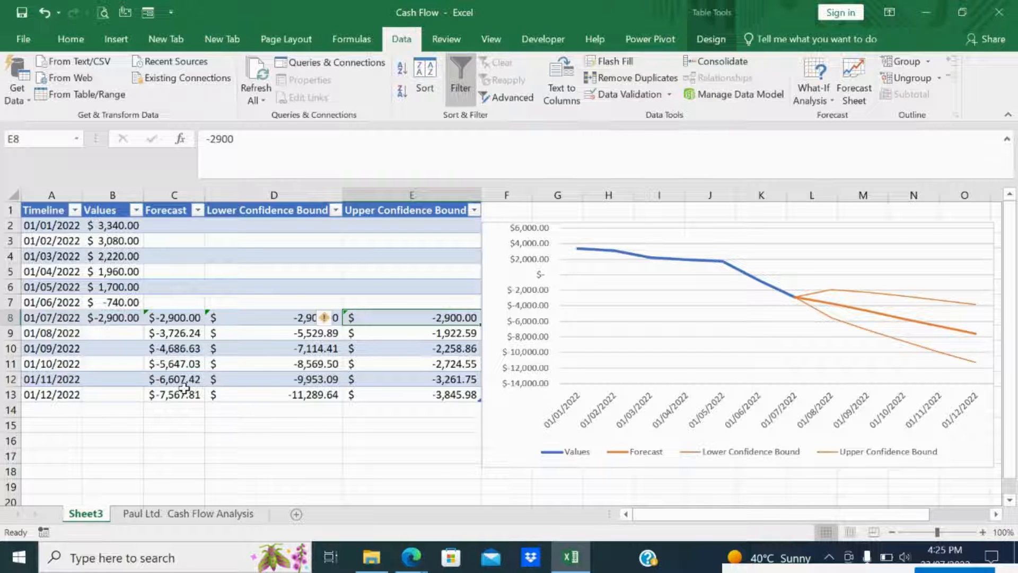
pyautogui.press('Down')
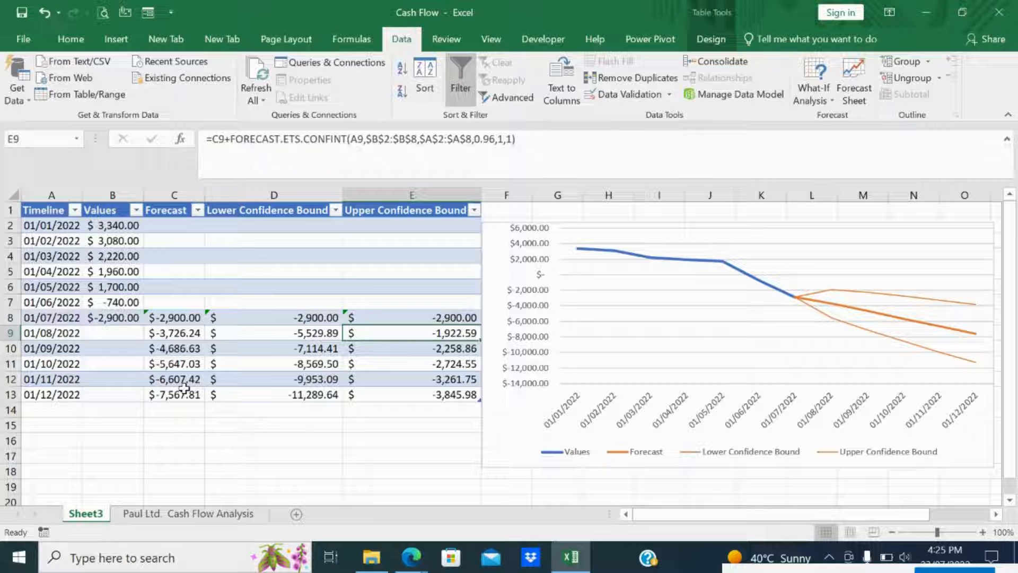
# - On the Paul Ltd. Cash Flow Analysis sheet, change the 01/03/2022 balance in L4 to 4220
pyautogui.click(171, 514)
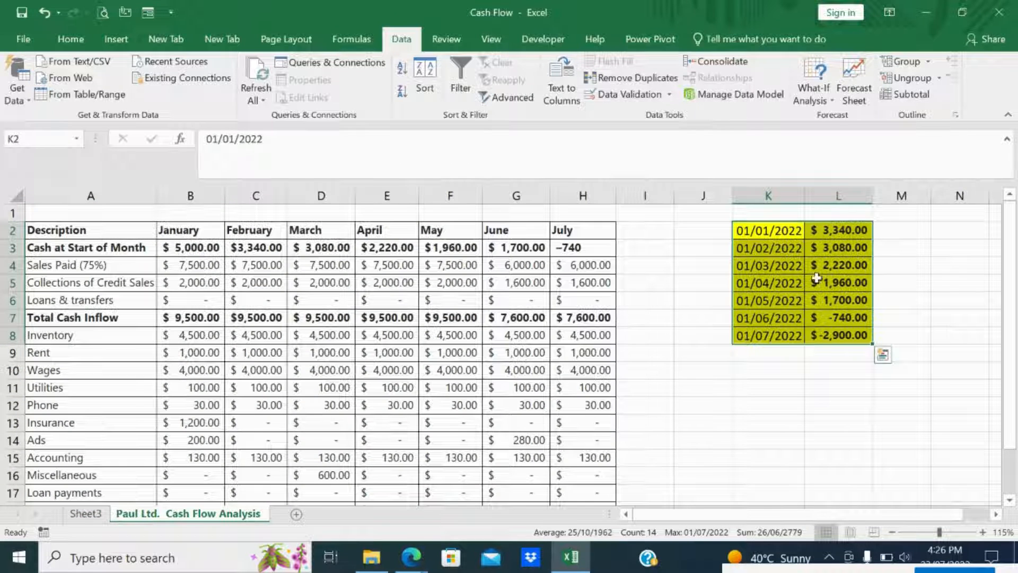
pyautogui.click(851, 265)
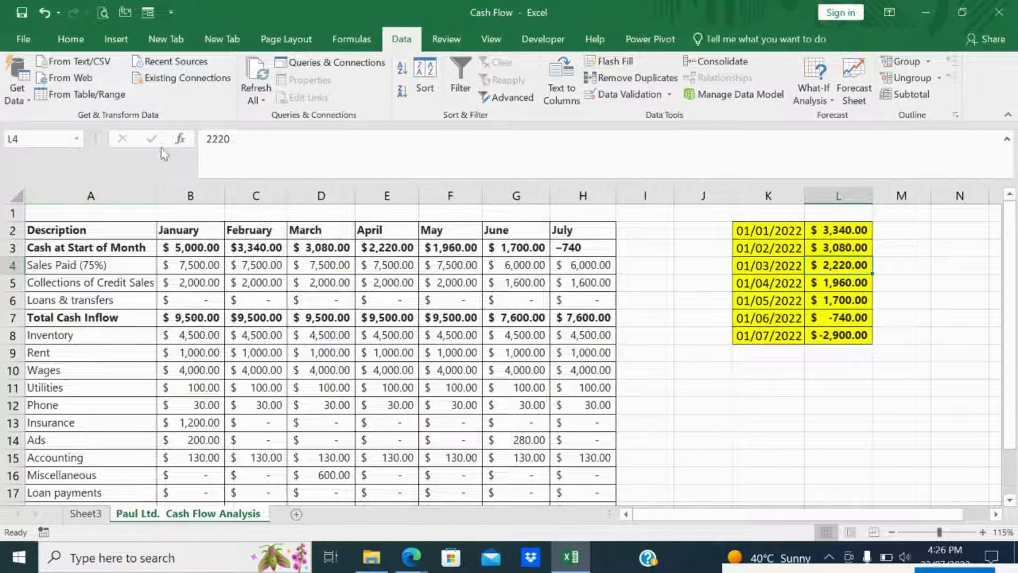
pyautogui.click(223, 139)
pyautogui.press('Left')
pyautogui.press('Left')
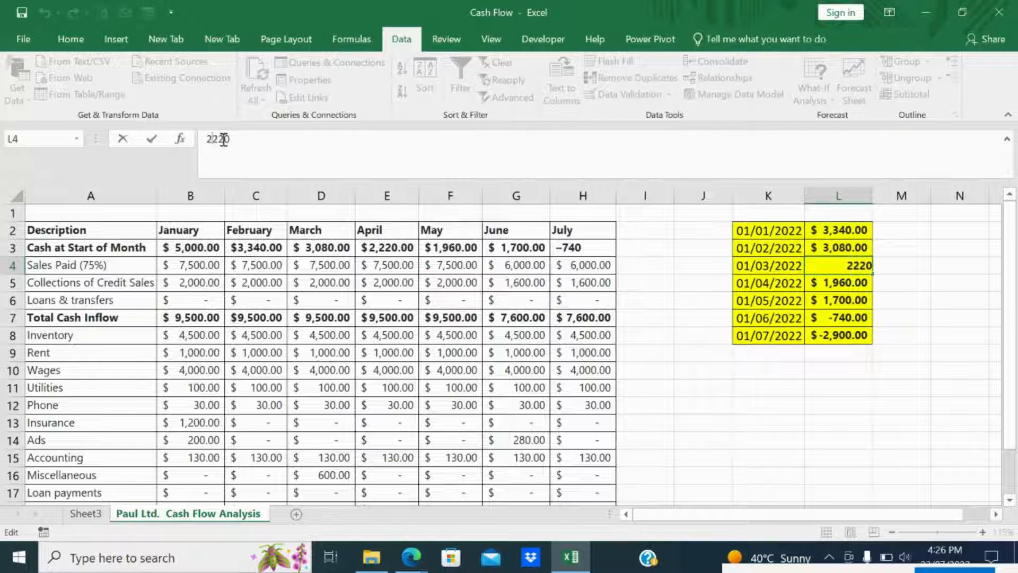
pyautogui.press('BackSpace')
pyautogui.write('4')
pyautogui.press('Return')
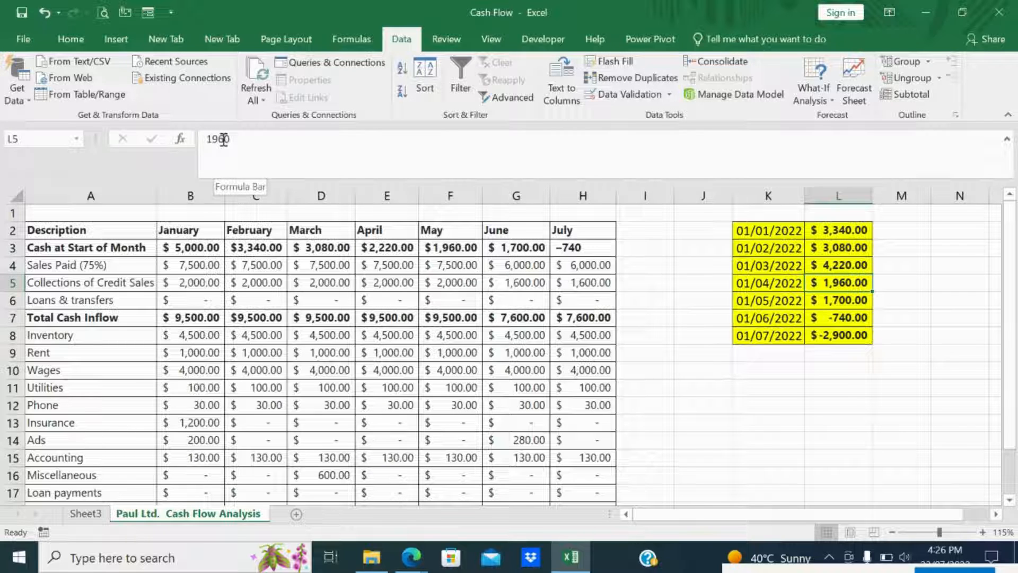
# - Change the 01/07/2022 balance in L8 to 1500
pyautogui.press('Return')
pyautogui.press('Return')
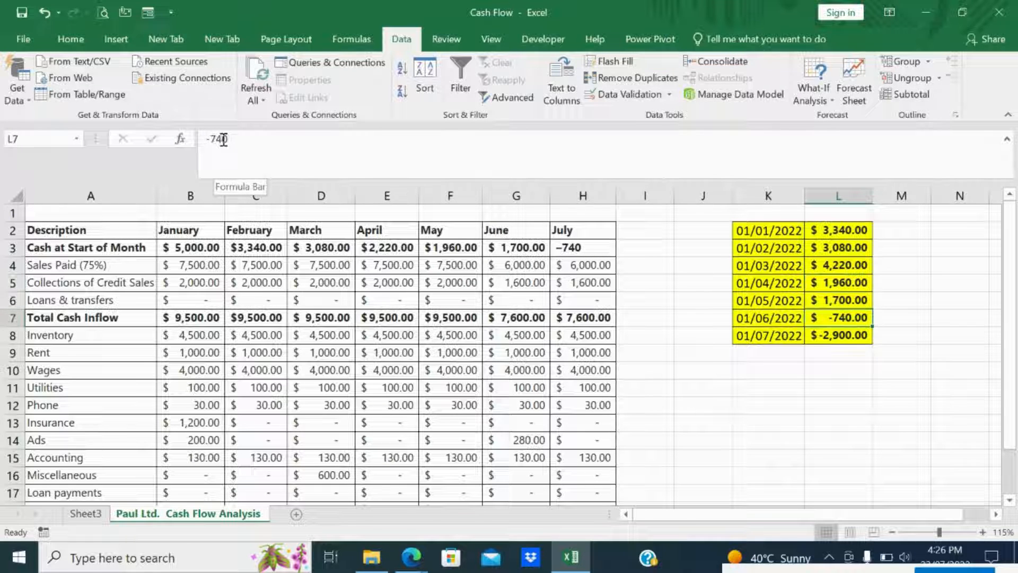
pyautogui.press('Return')
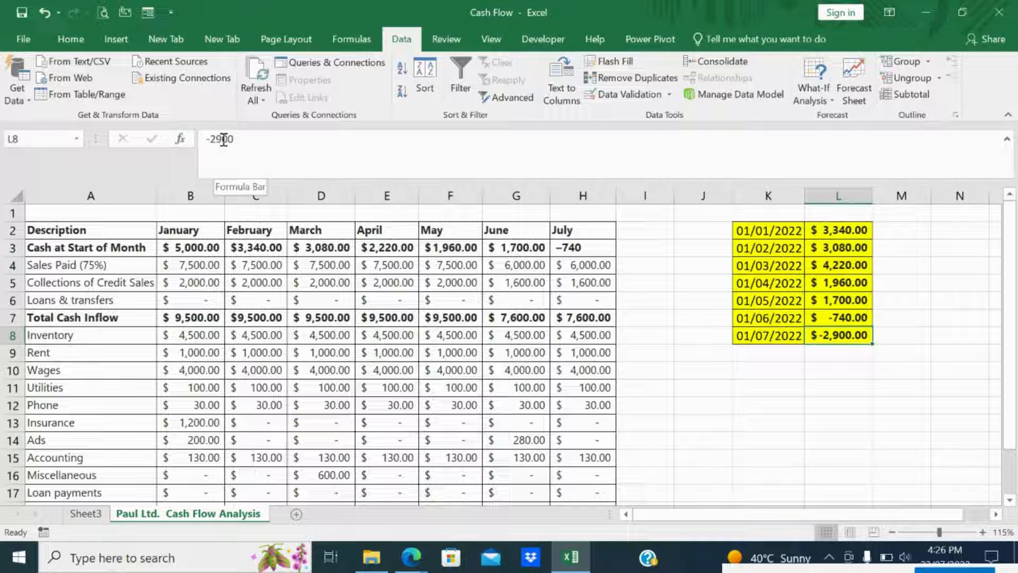
pyautogui.press('BackSpace')
pyautogui.write('1,50')
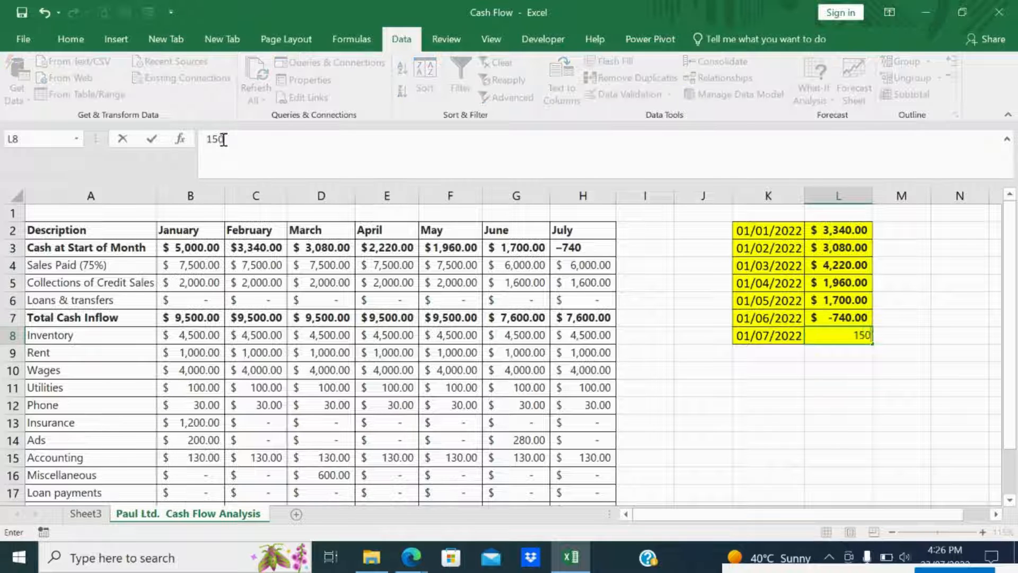
pyautogui.write('0')
pyautogui.press('Return')
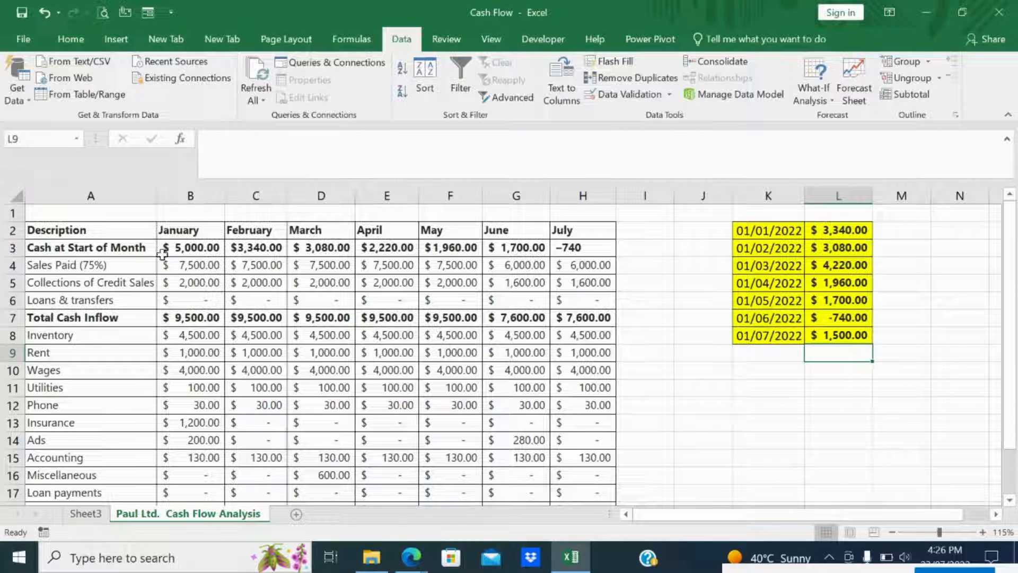
# - Go to Sheet3, check the forecast cells and chart for a refresh option, and refresh all workbook data
pyautogui.click(81, 517)
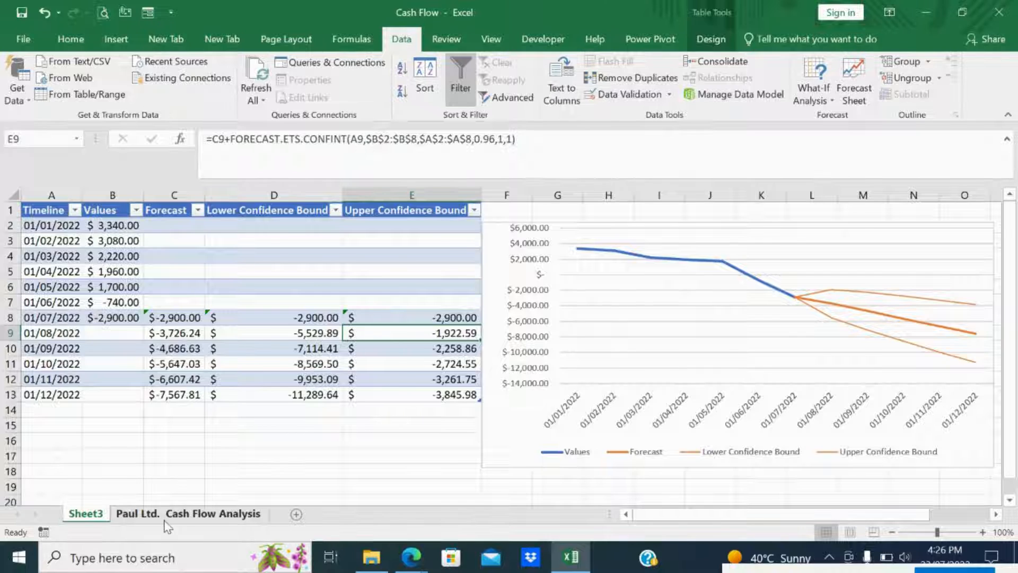
pyautogui.click(167, 516)
pyautogui.click(86, 514)
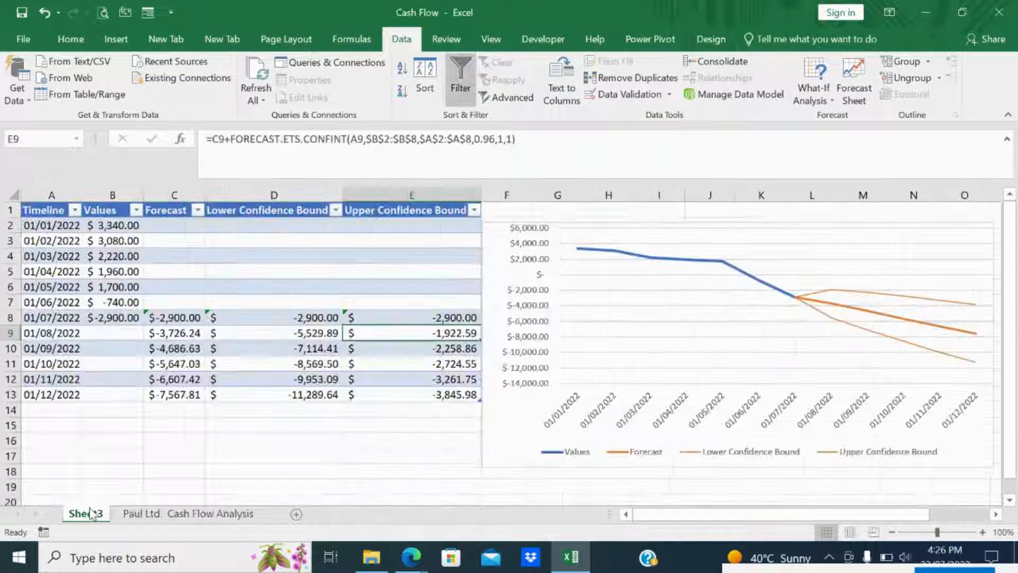
pyautogui.rightClick(200, 366)
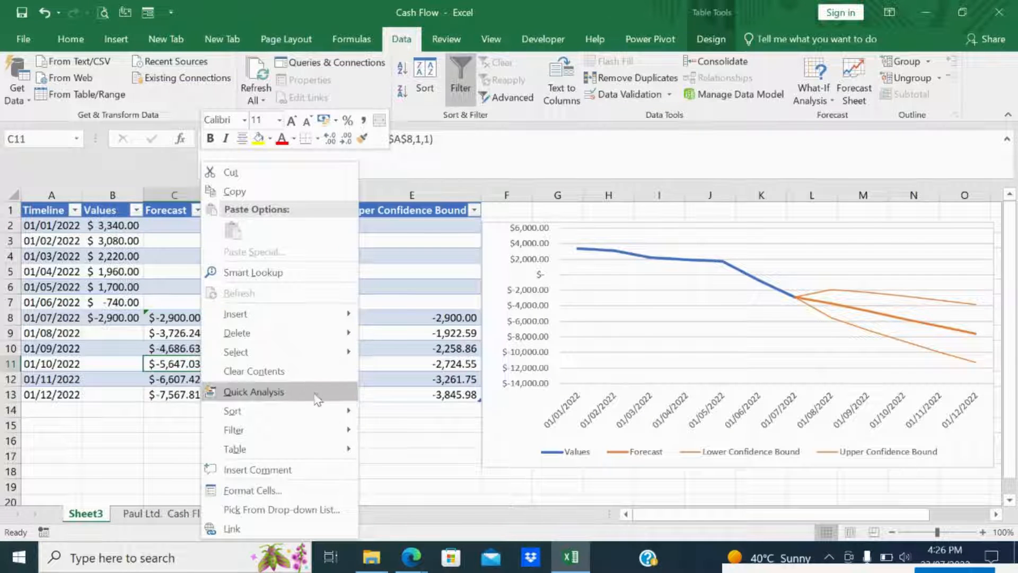
pyautogui.moveTo(312, 449)
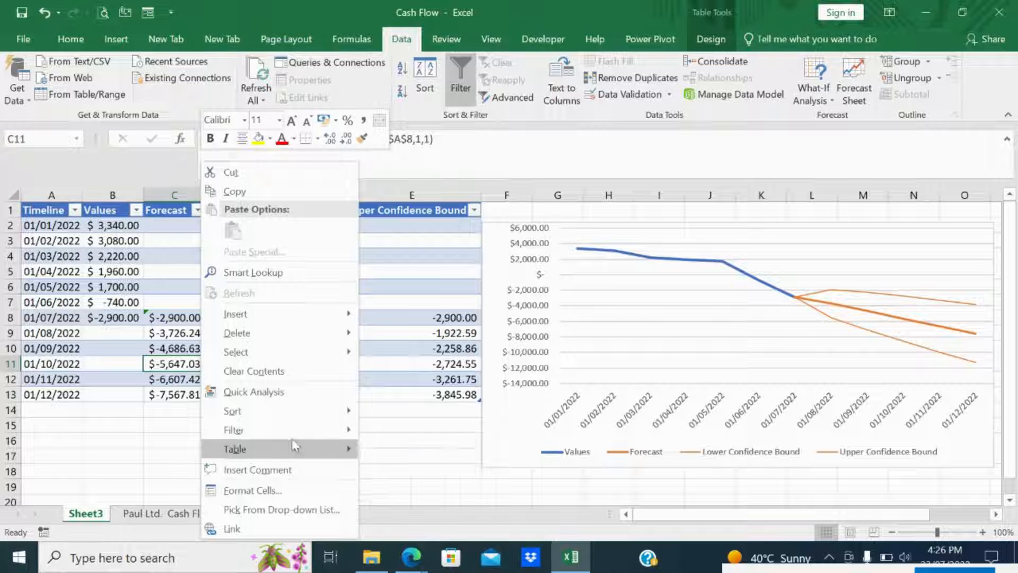
pyautogui.click(802, 297)
pyautogui.click(805, 250)
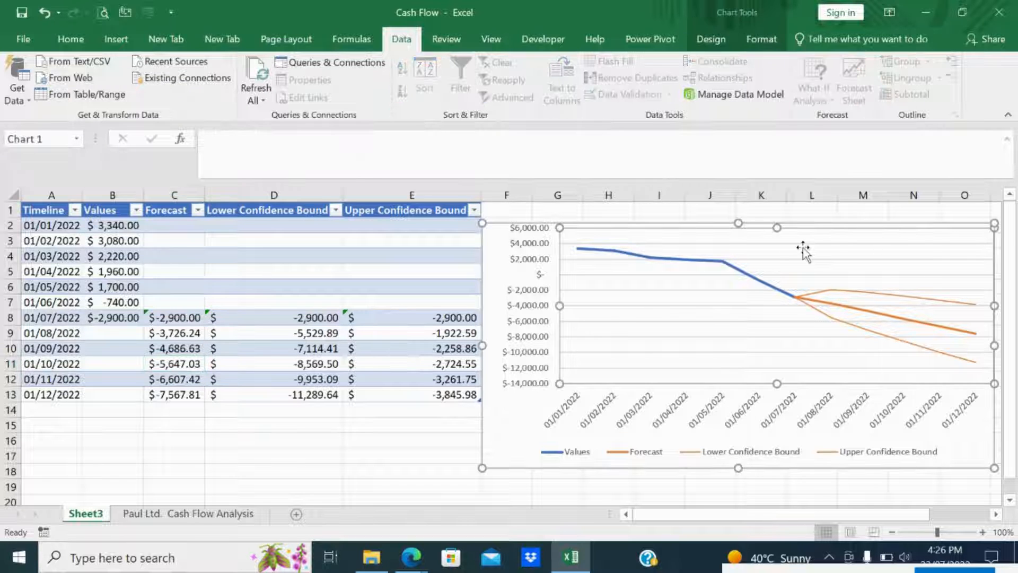
pyautogui.rightClick(804, 249)
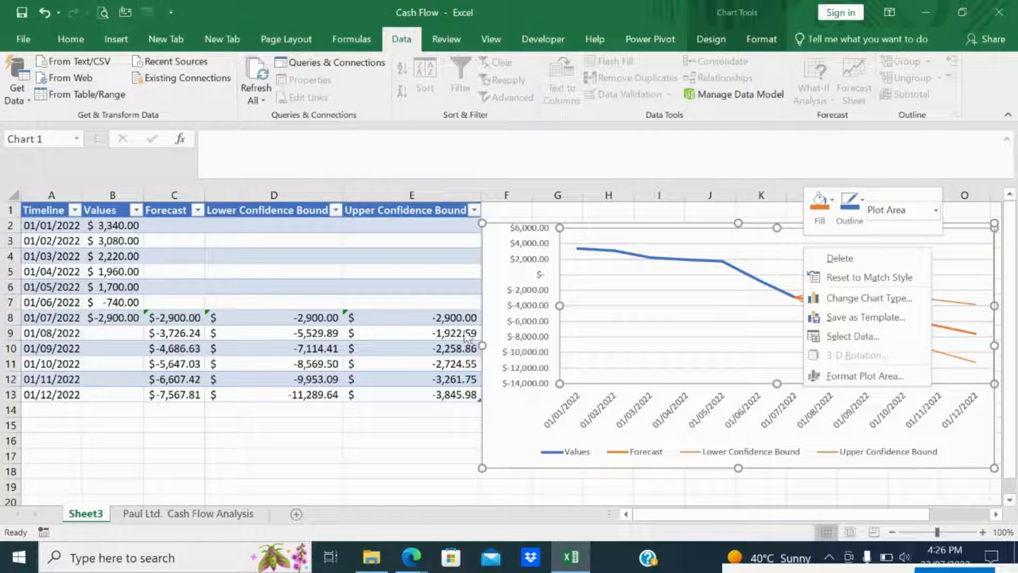
pyautogui.click(357, 340)
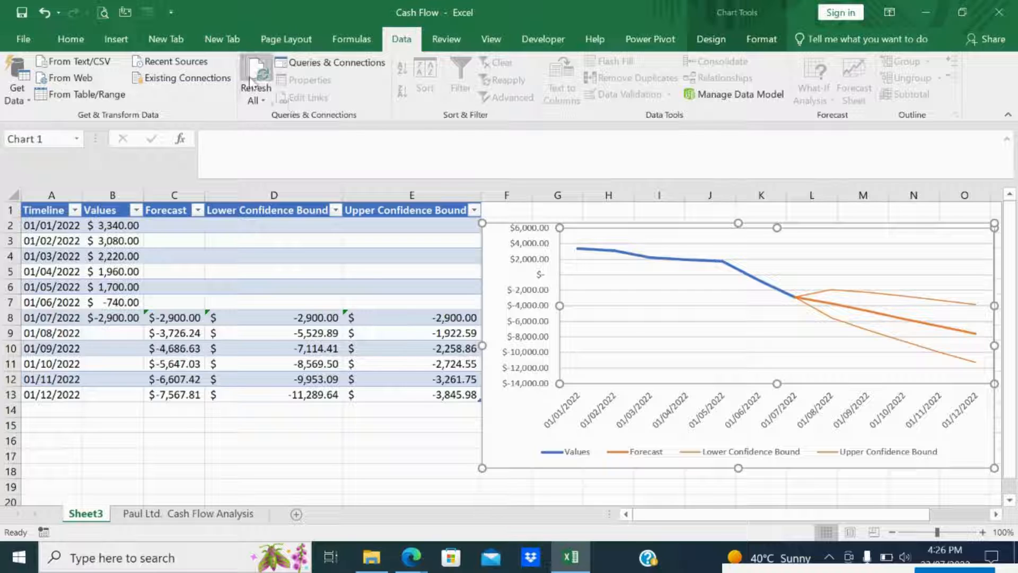
pyautogui.click(256, 100)
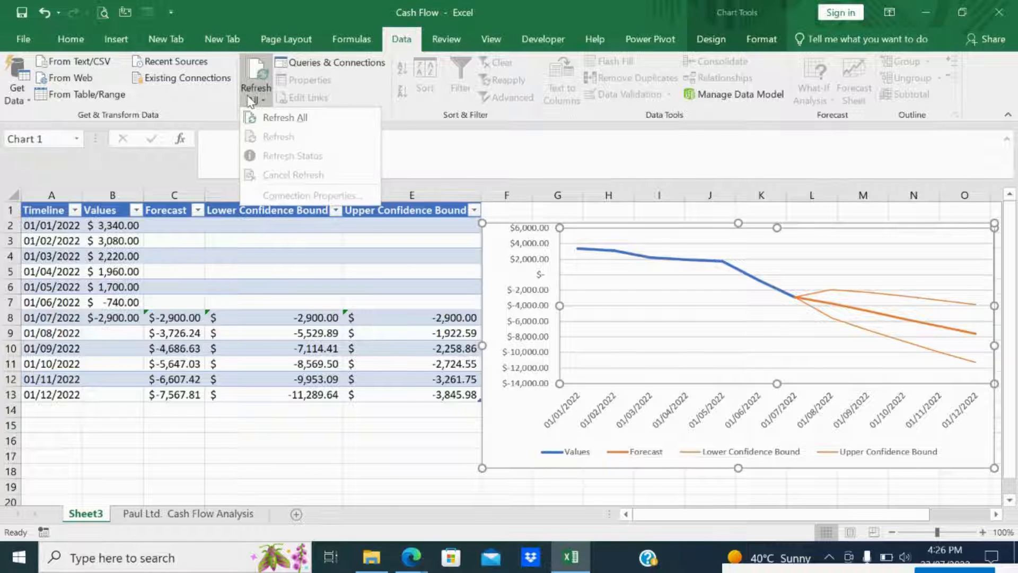
pyautogui.click(262, 118)
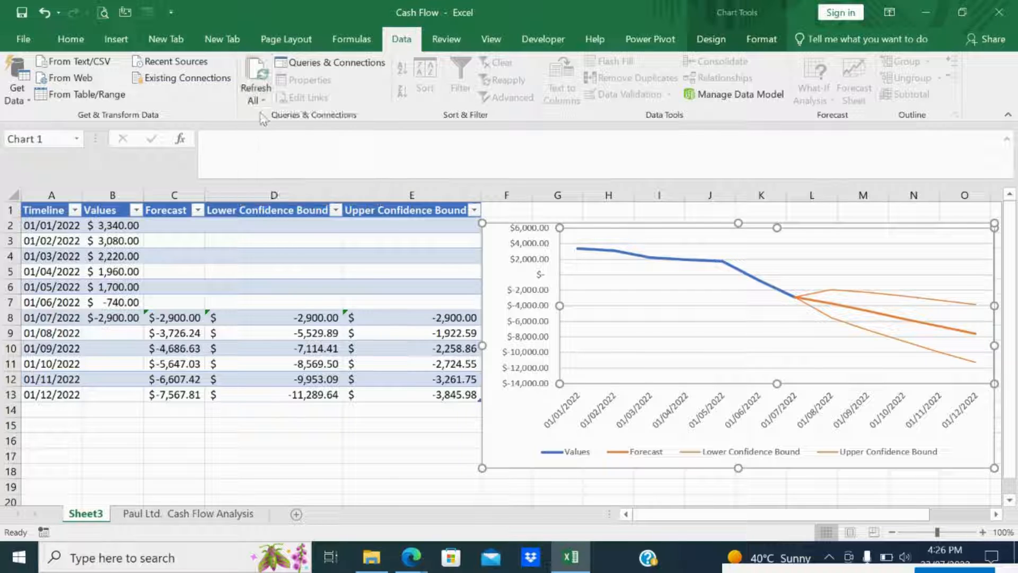
# - Set the 01/07/2022 entry in the Values column, cell B8, to 1500
pyautogui.click(122, 317)
pyautogui.write('1,5')
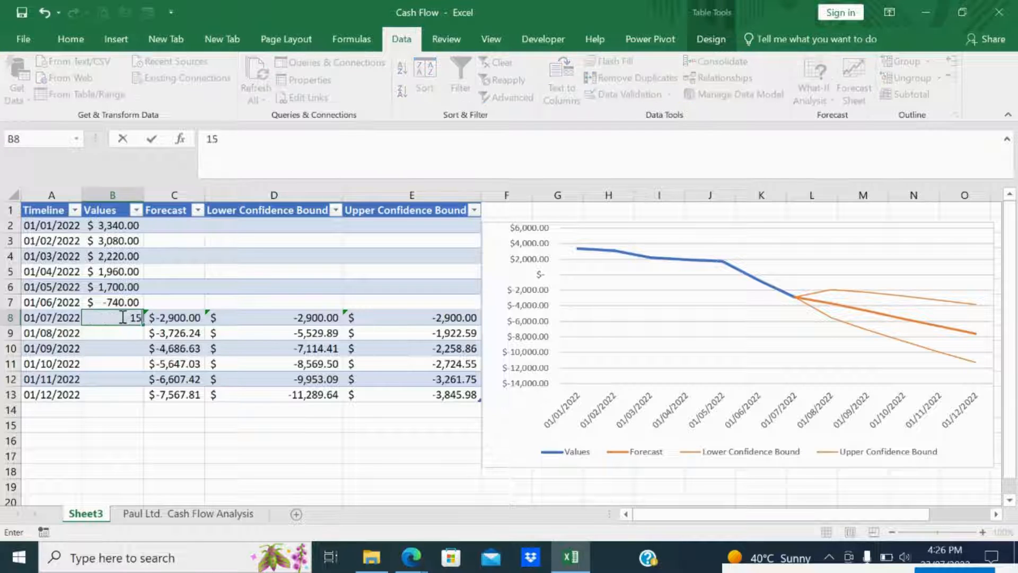
pyautogui.write('00')
pyautogui.press('Return')
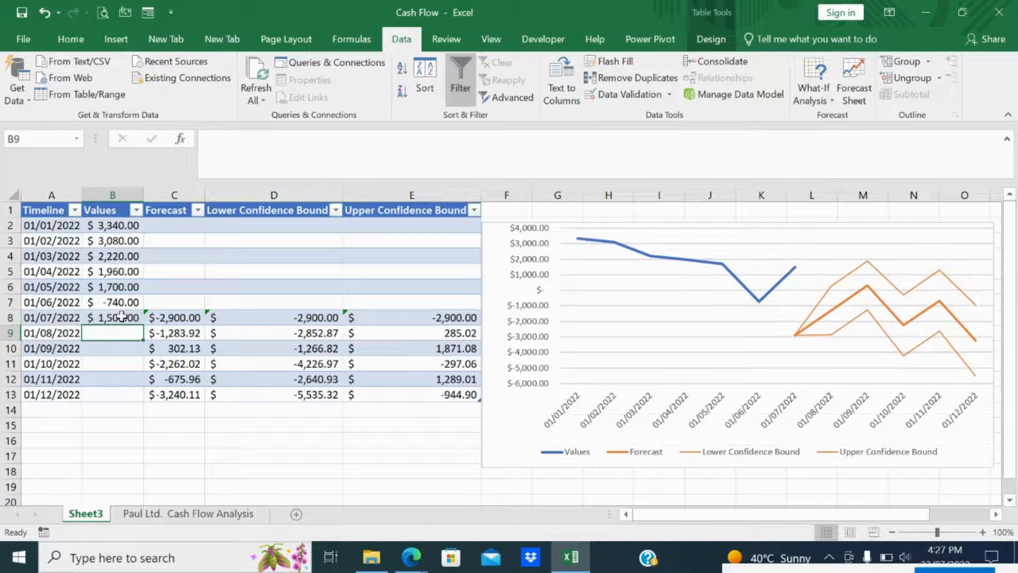
# - Copy the 01/07/2022 value from B8 into the Forecast, Lower Confidence Bound and Upper Confidence Bound cells C8, D8 and E8
pyautogui.click(122, 317)
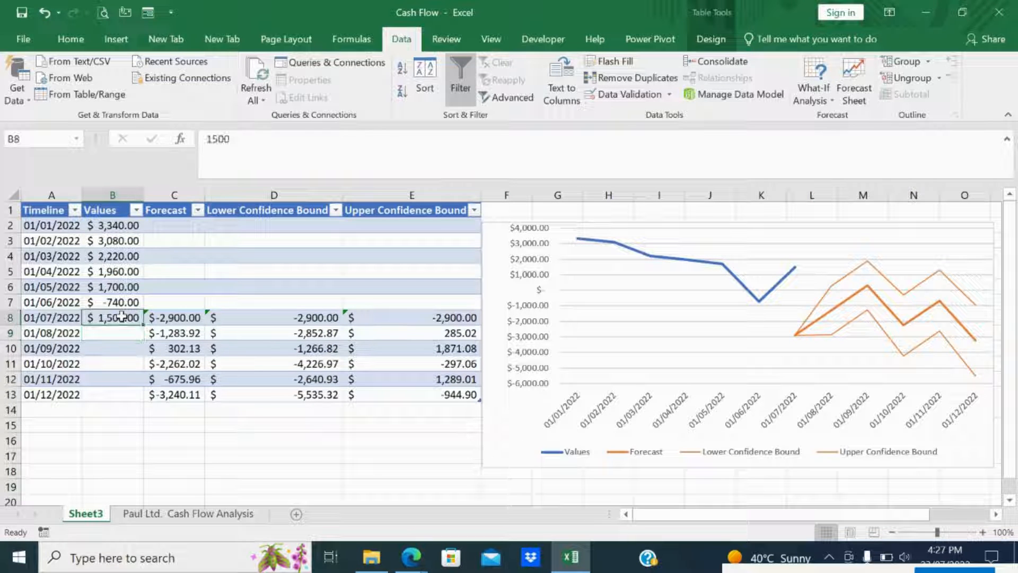
pyautogui.press('Right')
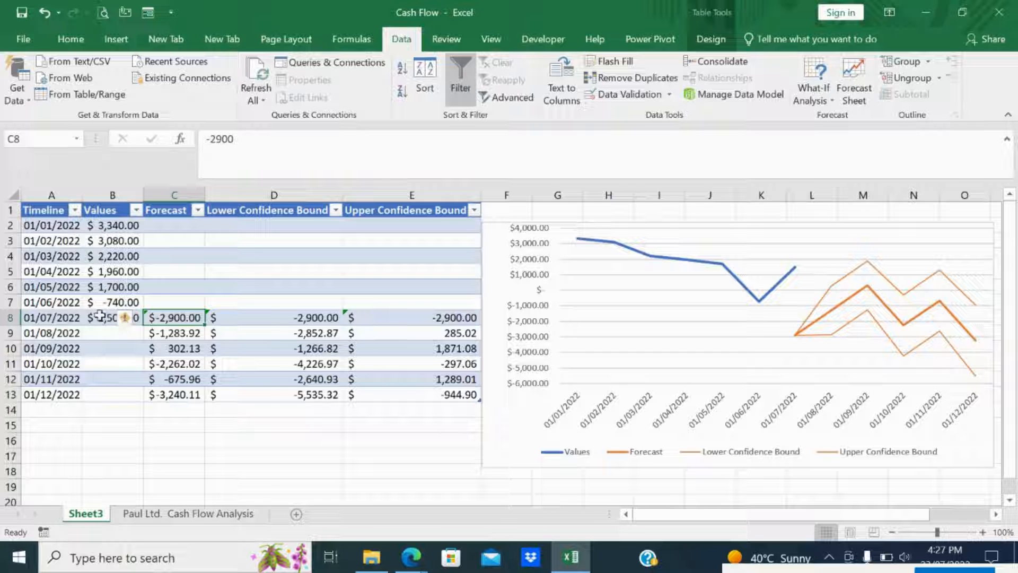
pyautogui.moveTo(767, 296)
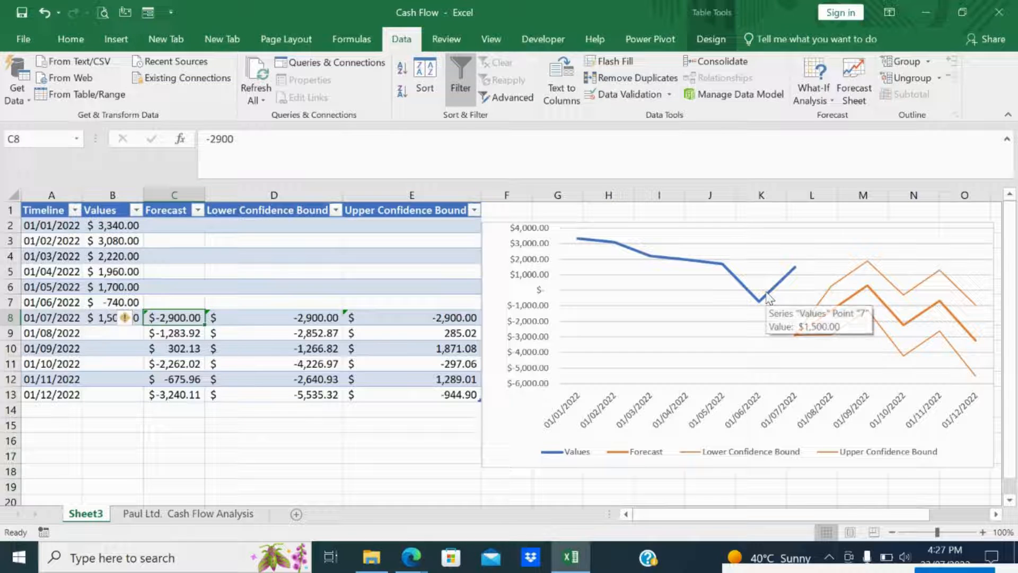
pyautogui.press('Left')
pyautogui.hotkey('ctrl', 'c')
pyautogui.press('Right')
pyautogui.hotkey('ctrl', 'v')
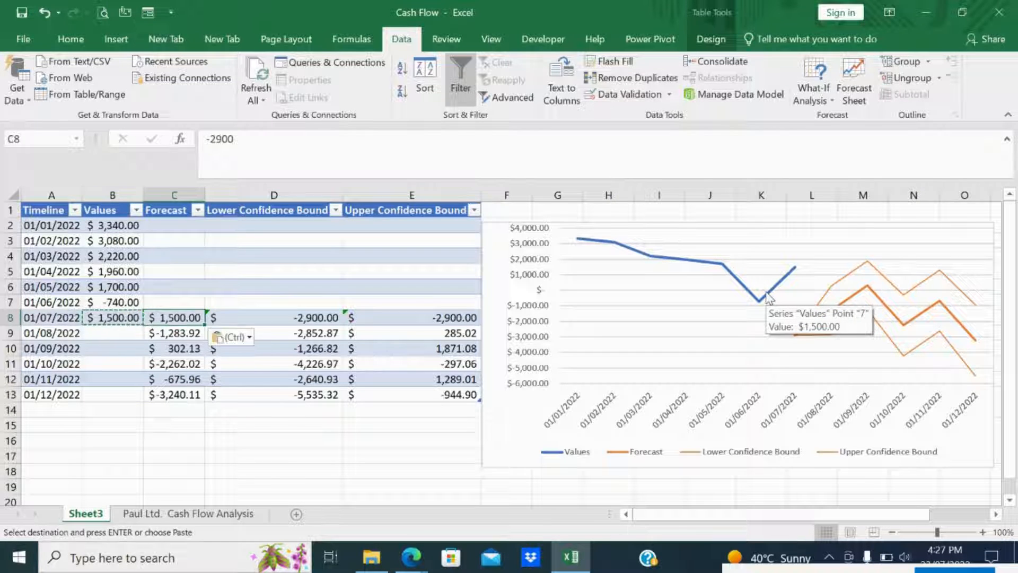
pyautogui.press('Right')
pyautogui.hotkey('ctrl', 'v')
pyautogui.press('Right')
pyautogui.hotkey('ctrl', 'v')
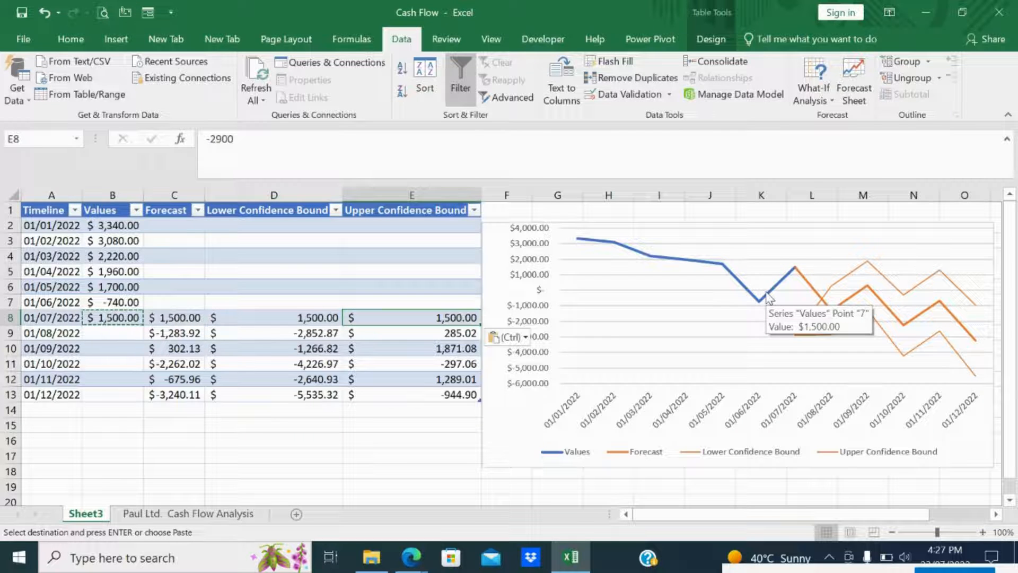